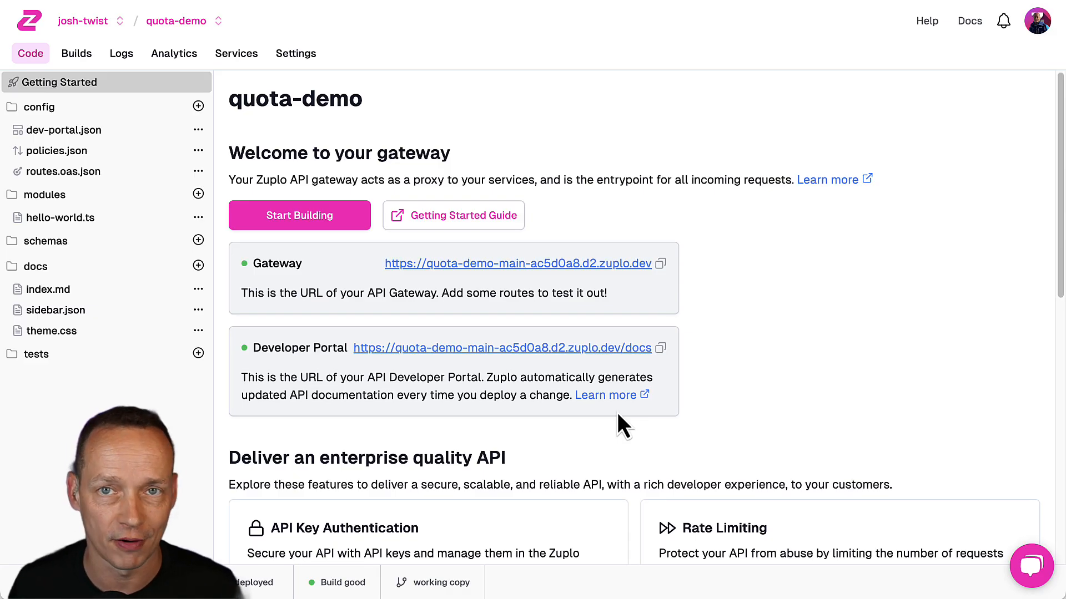
Step: Add a new route in routes.oas.json and set its summary to "Hello World"
left_click(86, 179)
left_click(585, 428)
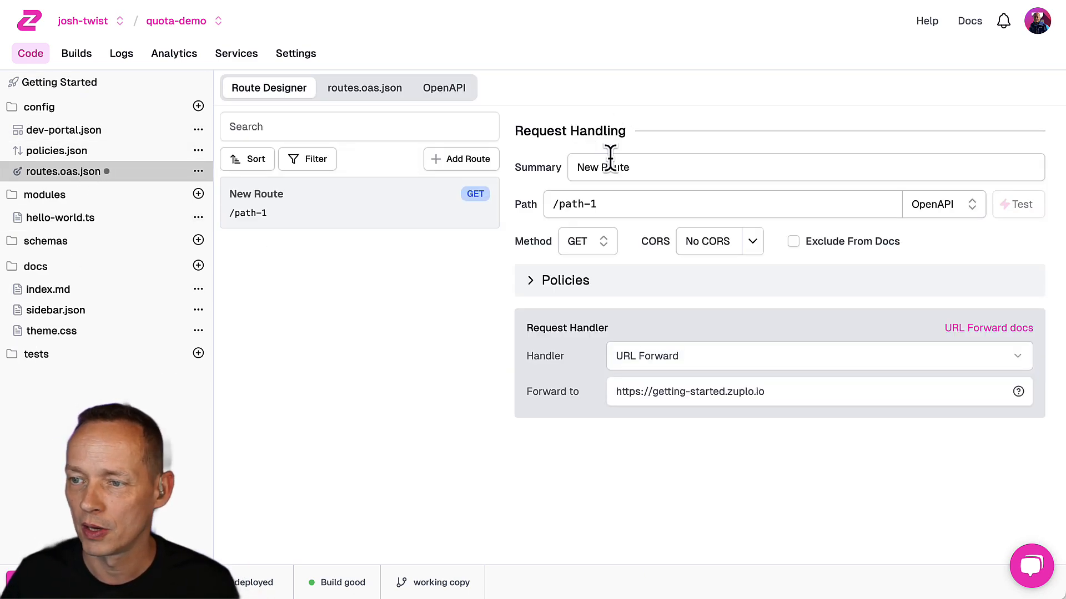
type("He")
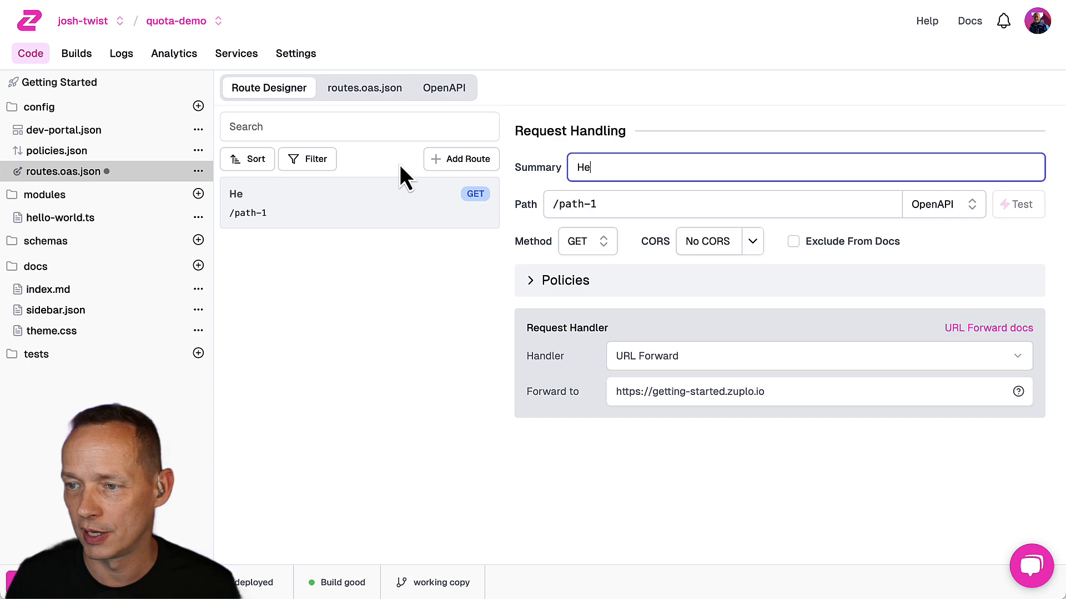
type("llo World")
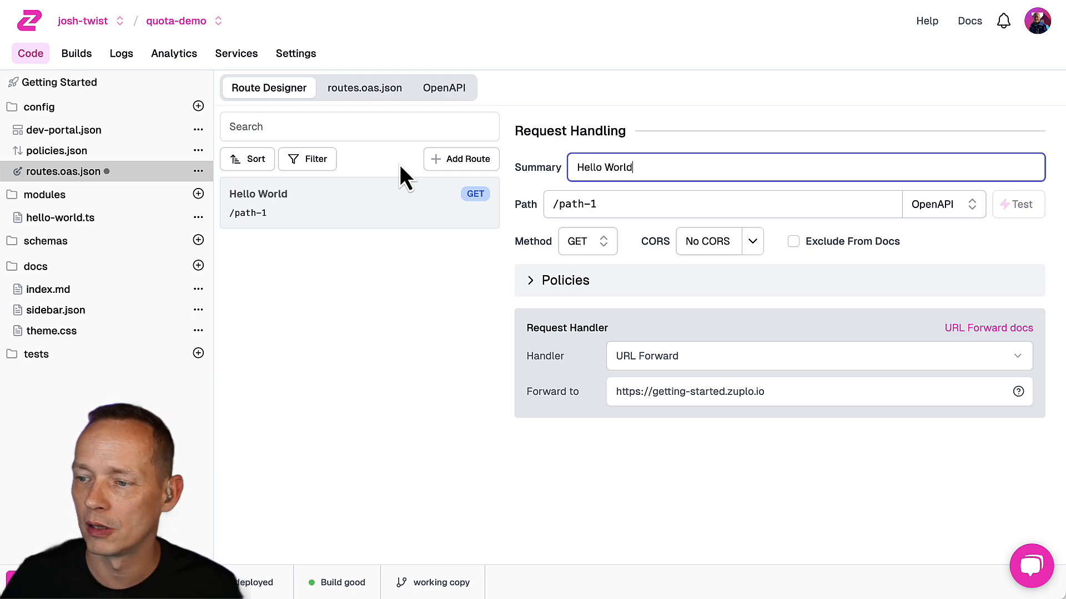
left_click(685, 391)
left_click_drag(765, 392, 657, 391)
type("echo")
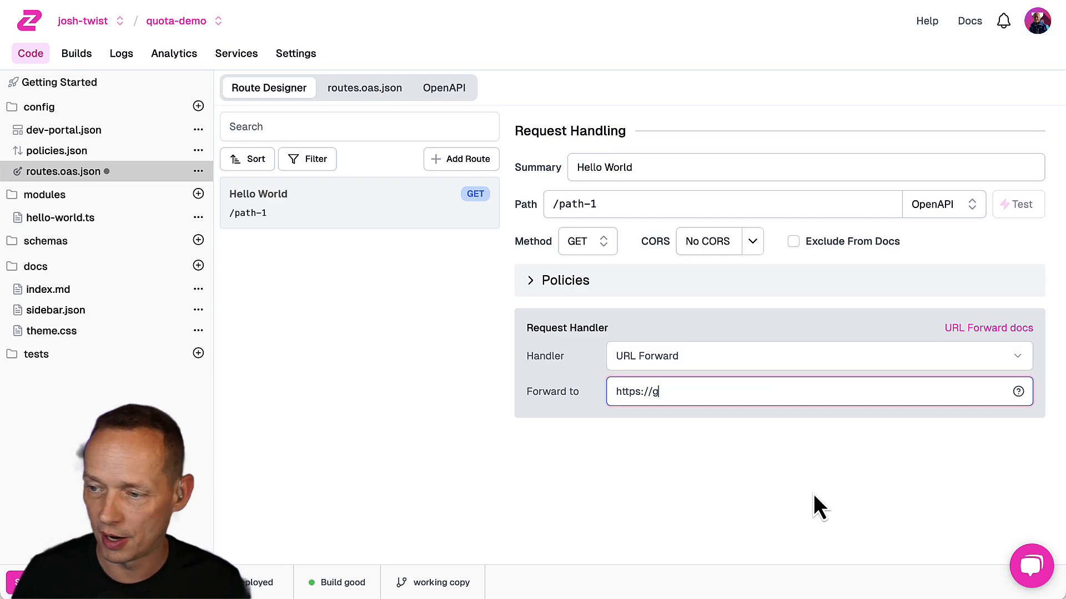
type(".zuplo.io")
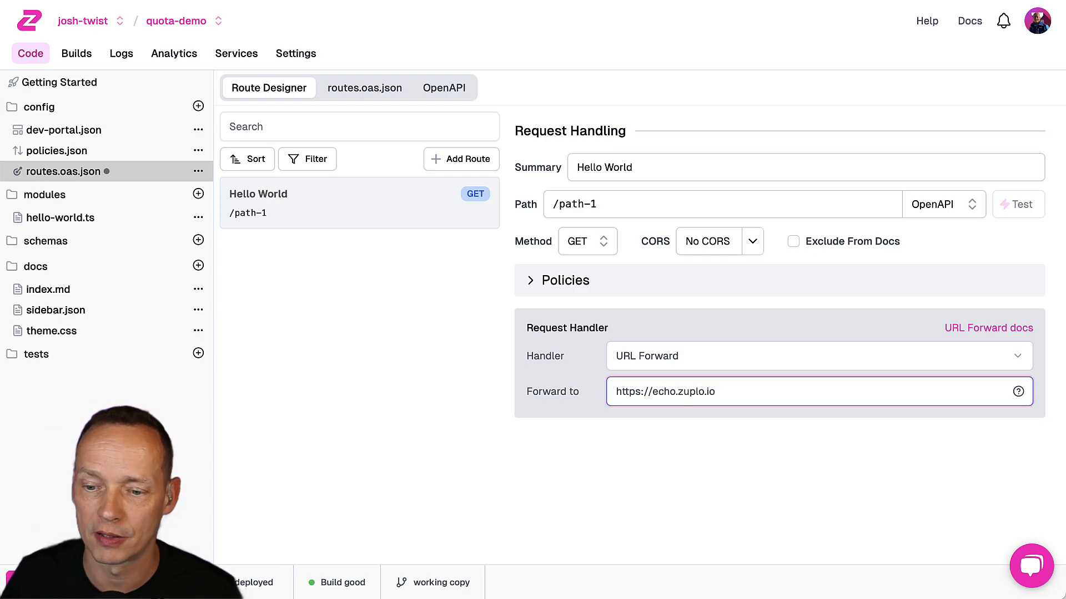
key("ctrl+s")
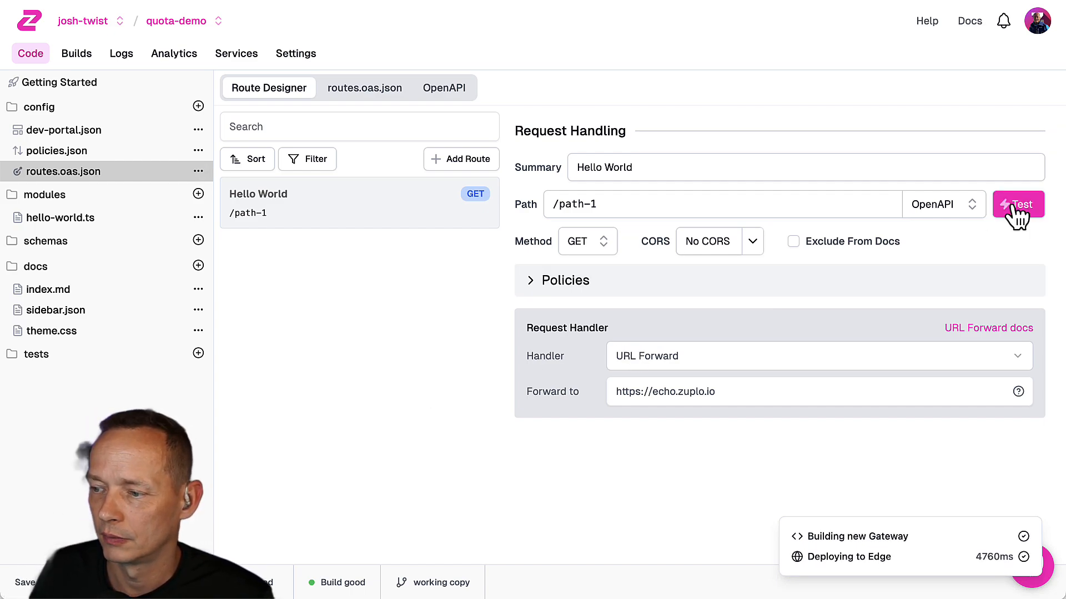
Step: Send a test GET request to /path-1, check the response, and close the test dialog
left_click(1011, 205)
left_click(793, 244)
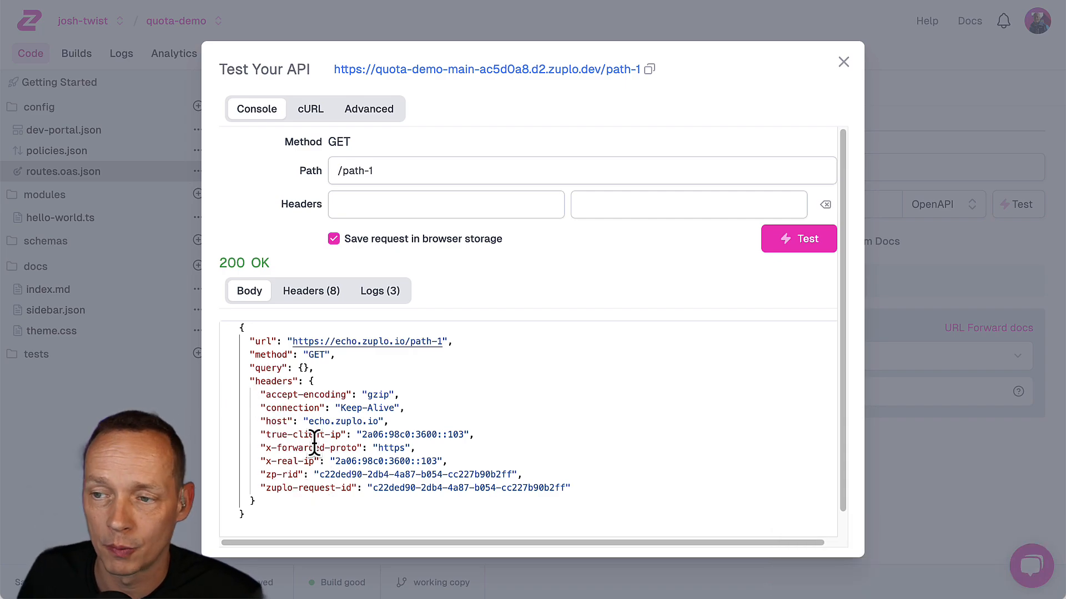
left_click(843, 61)
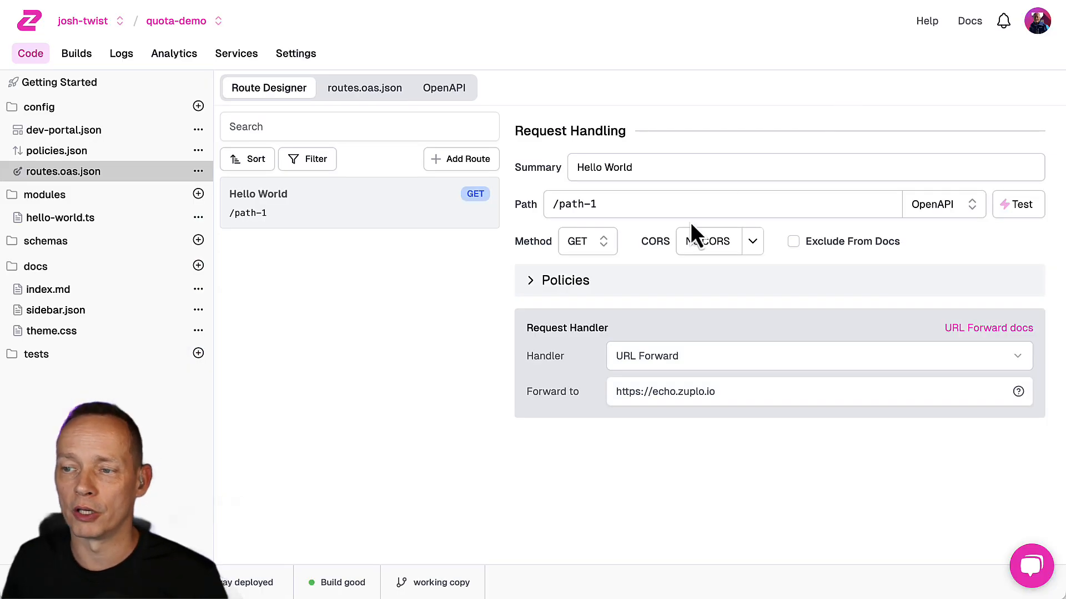
Step: Add a Quota policy to the route's request pipeline and set its requests allowance to 1
left_click(626, 295)
left_click(647, 351)
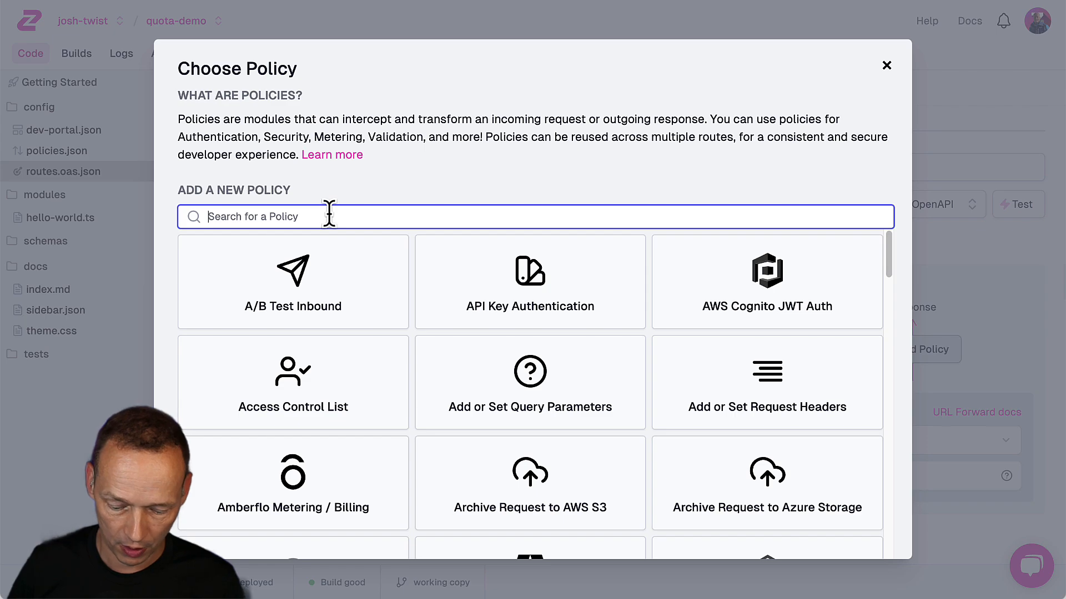
type("quota")
left_click(326, 266)
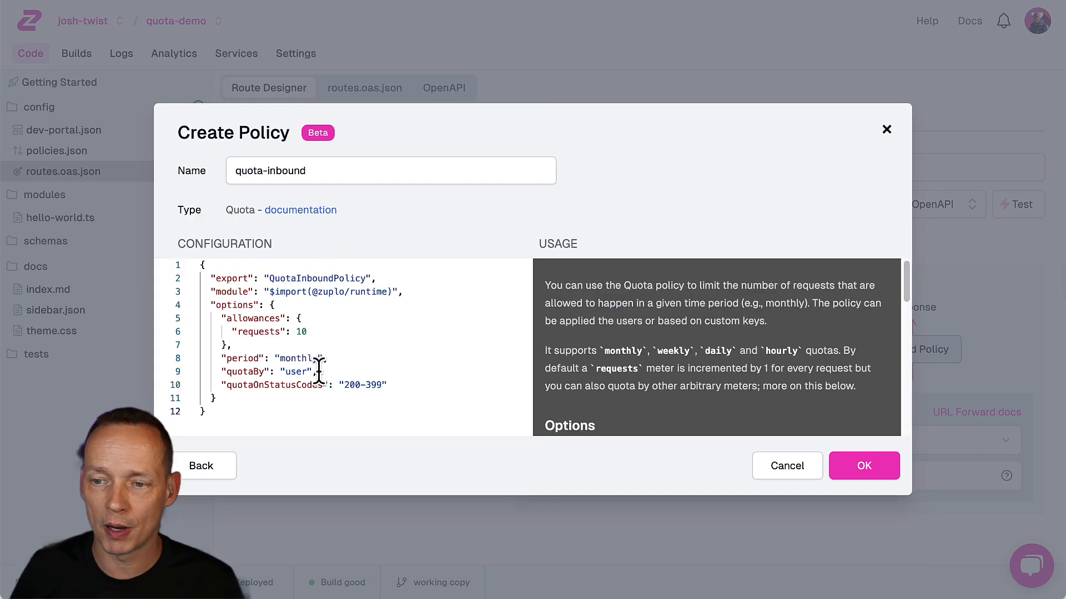
left_click(308, 332)
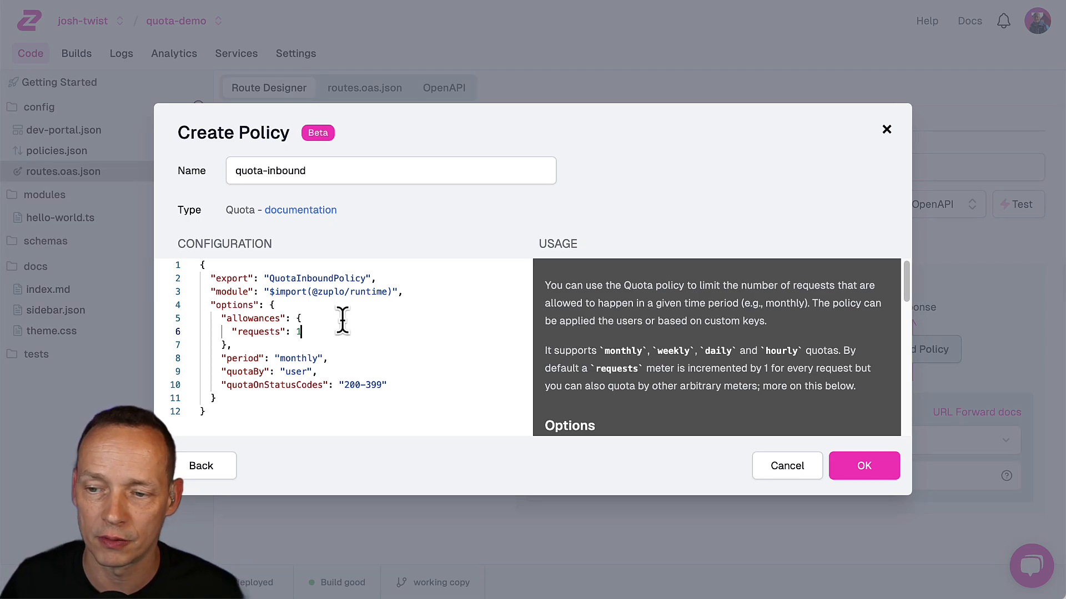
Step: Accept the quota policy with its monthly period, user-based quota and 200-399 status codes, then save the project
double_click(300, 358)
double_click(298, 372)
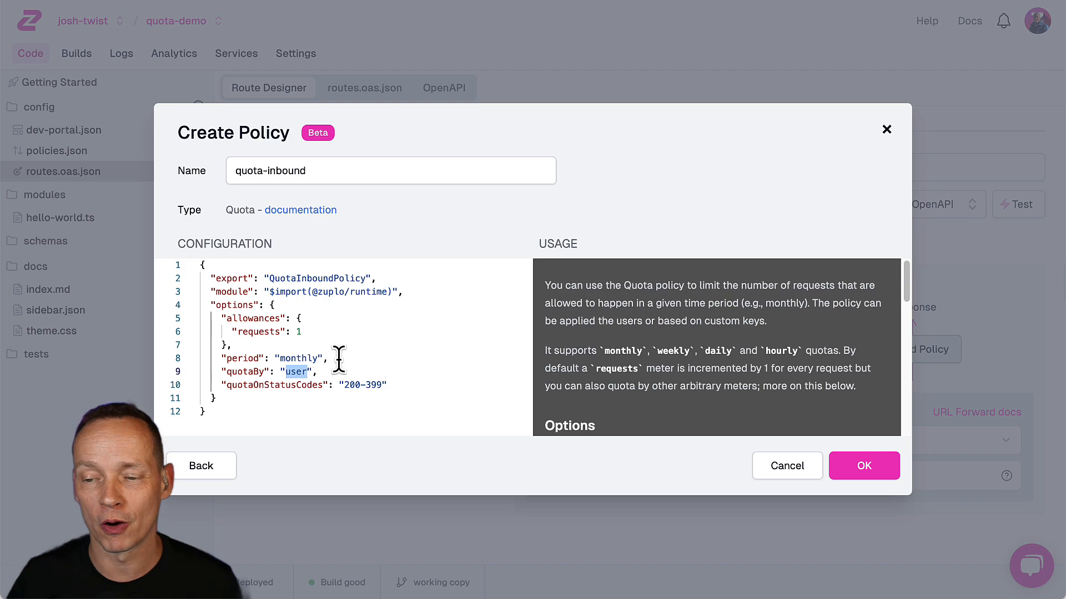
left_click_drag(343, 385, 385, 384)
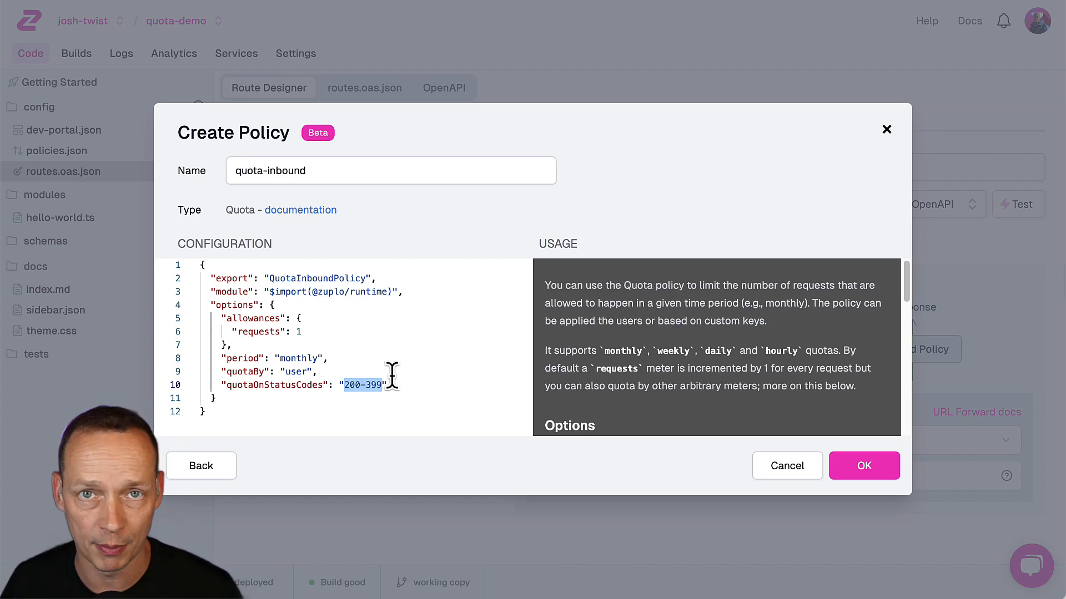
left_click(850, 469)
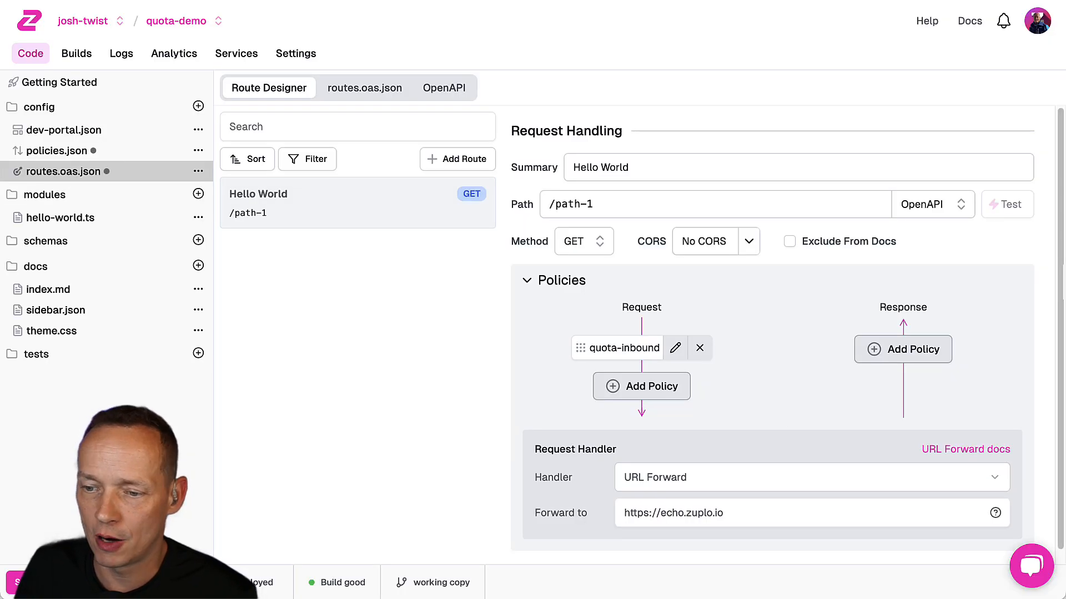
left_click(16, 582)
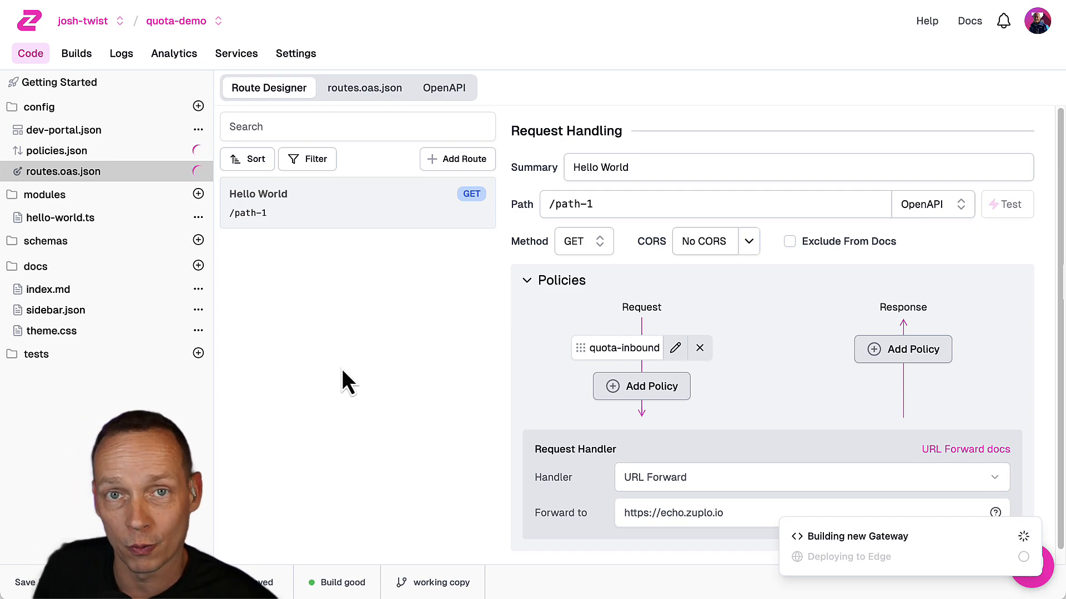
Step: Send two test requests to /path-1 to check the quota limit, examine the response detail, and close the test dialog
left_click(1007, 205)
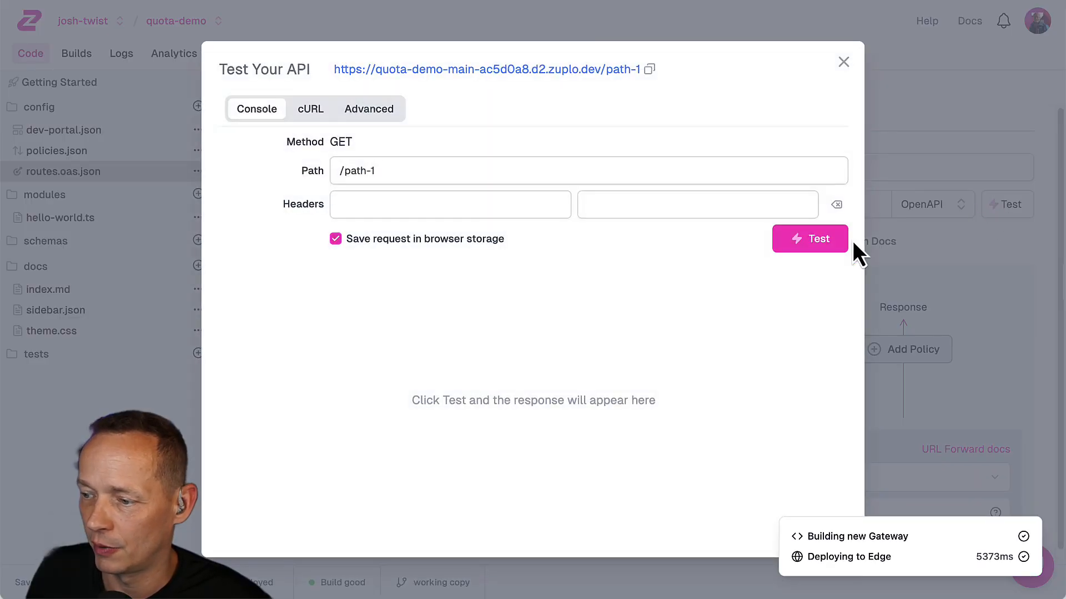
left_click(816, 244)
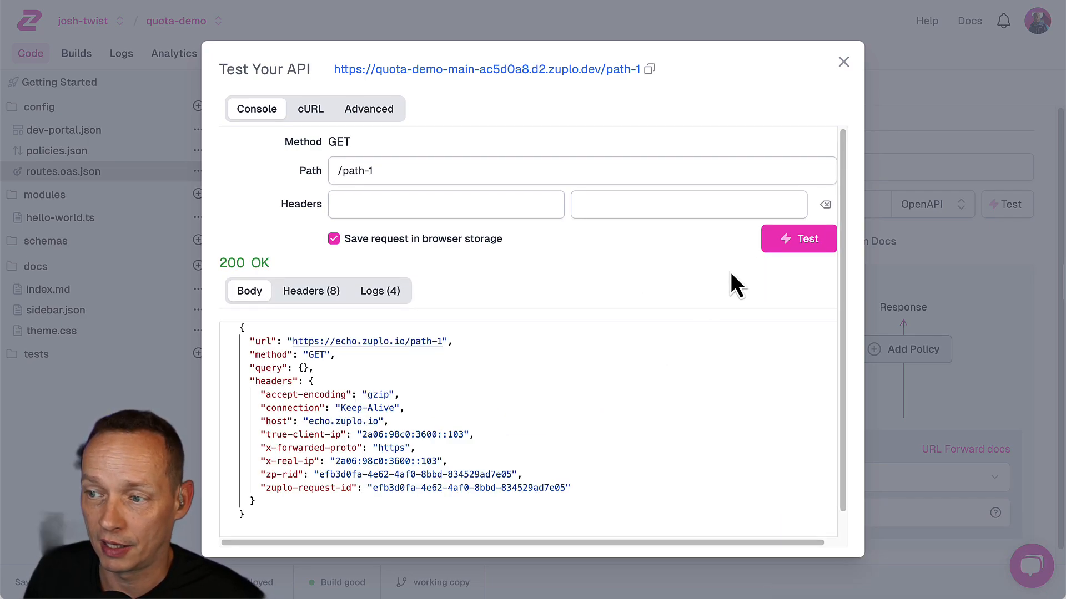
left_click(797, 240)
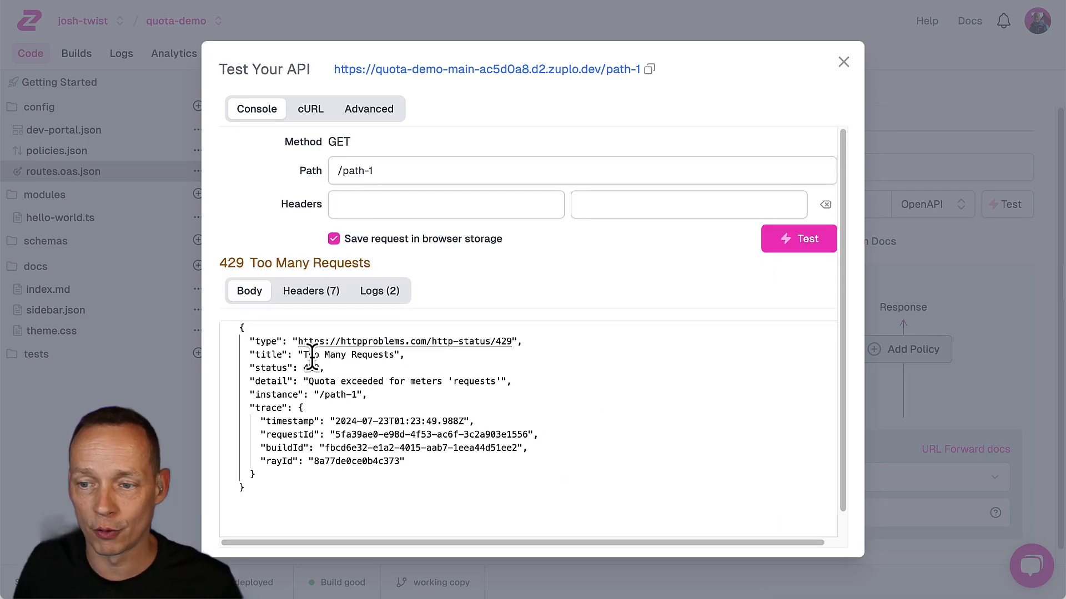
double_click(475, 382)
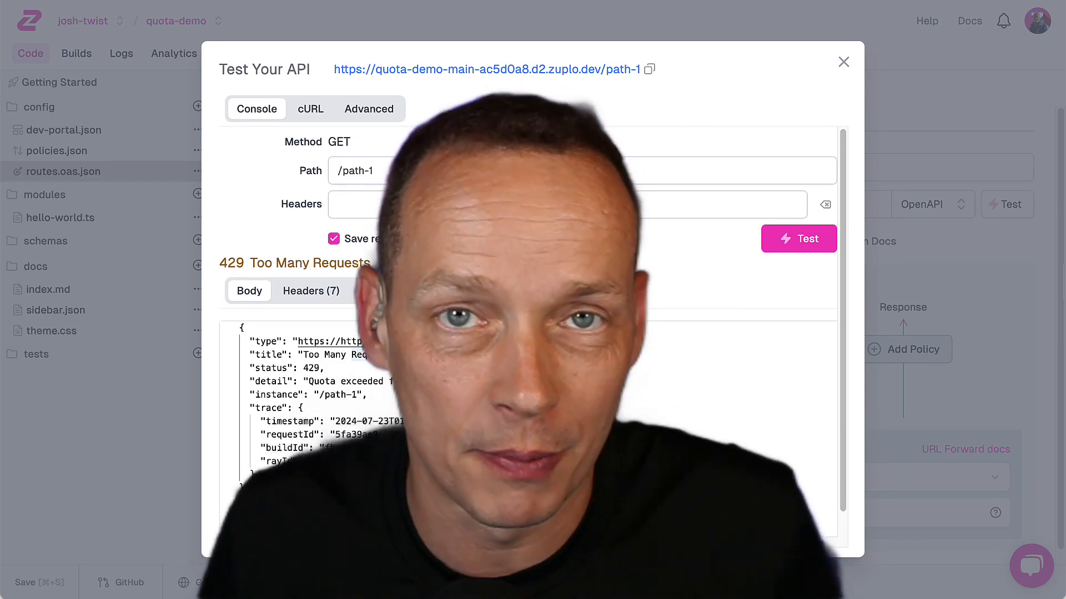
left_click(843, 64)
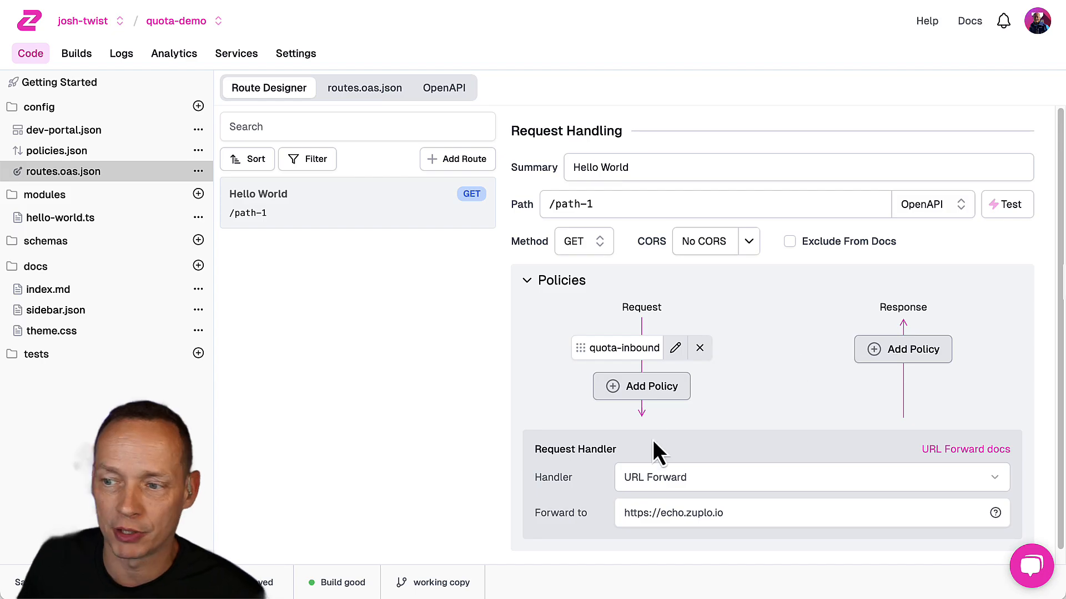
Step: Edit the quota-inbound policy's allowances, adding a "curlyBraces" meter of 250 and setting requests to 100
left_click(675, 348)
left_click(304, 329)
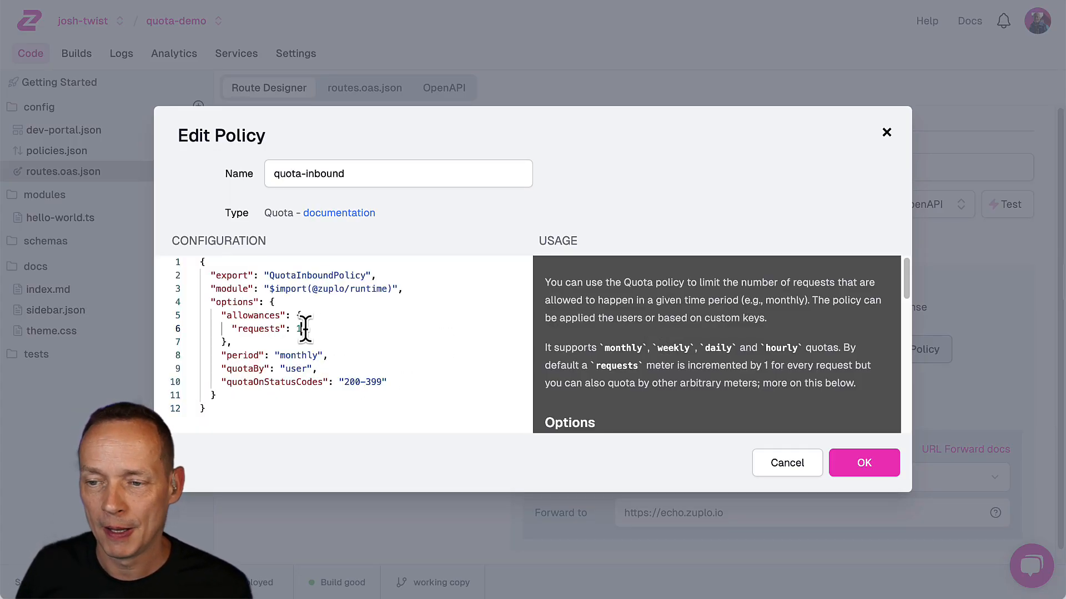
type(",")
key("Return")
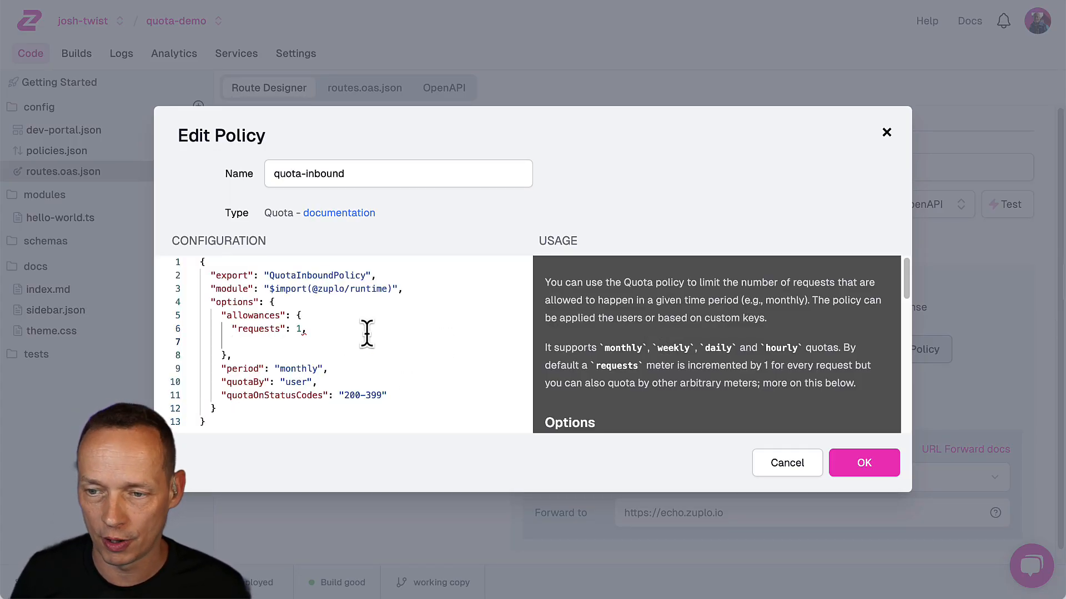
type("\"curlyBraces\": 250")
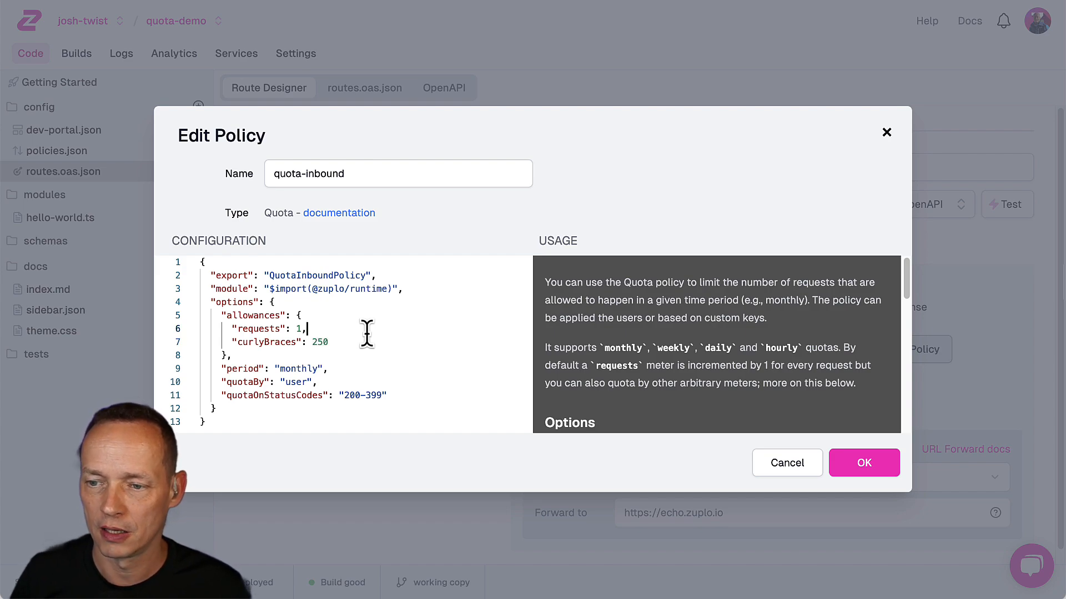
type("100")
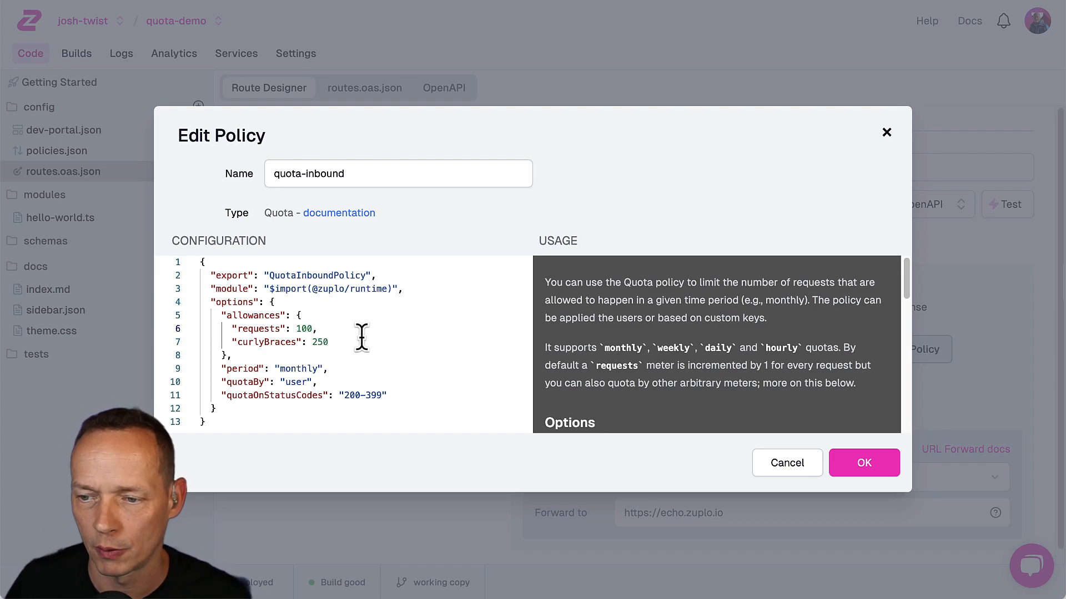
left_click(864, 464)
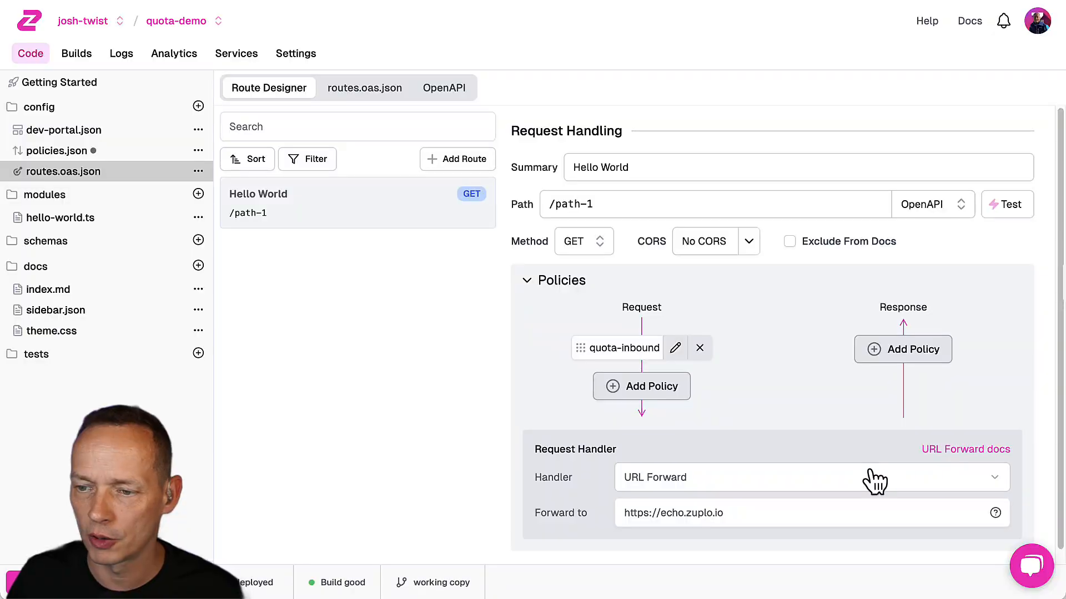
Step: Create an outbound policy module named count-curlies.ts in the modules folder
left_click(197, 192)
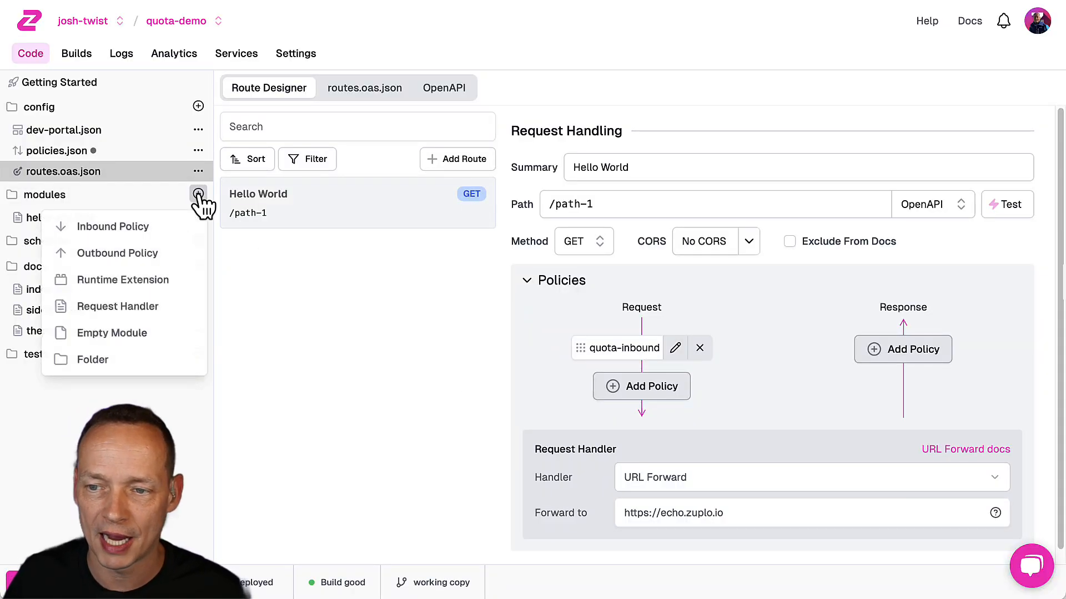
left_click(128, 259)
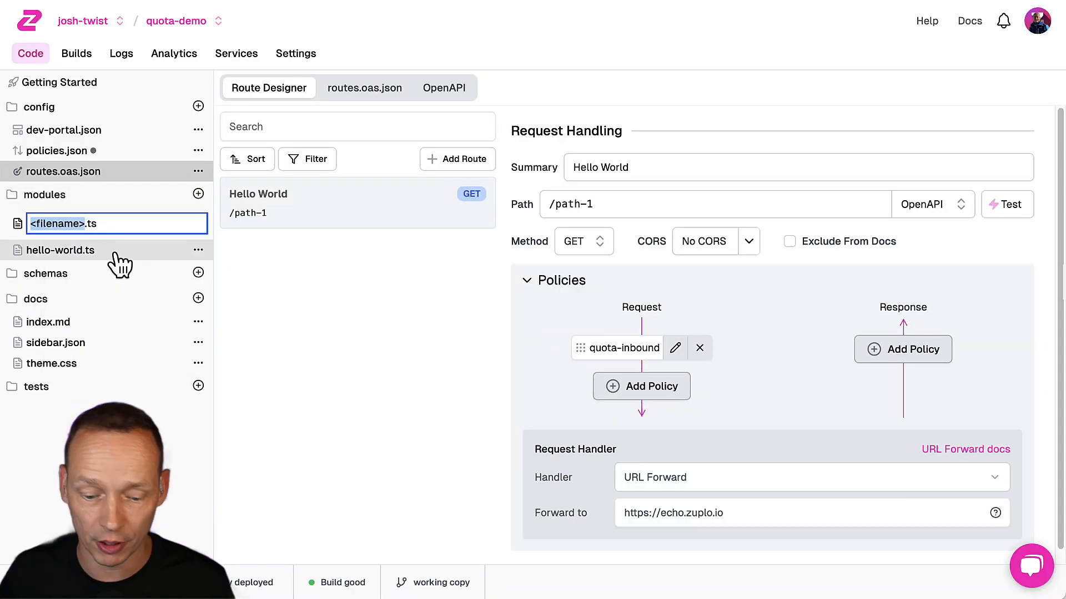
type("count-cuyr")
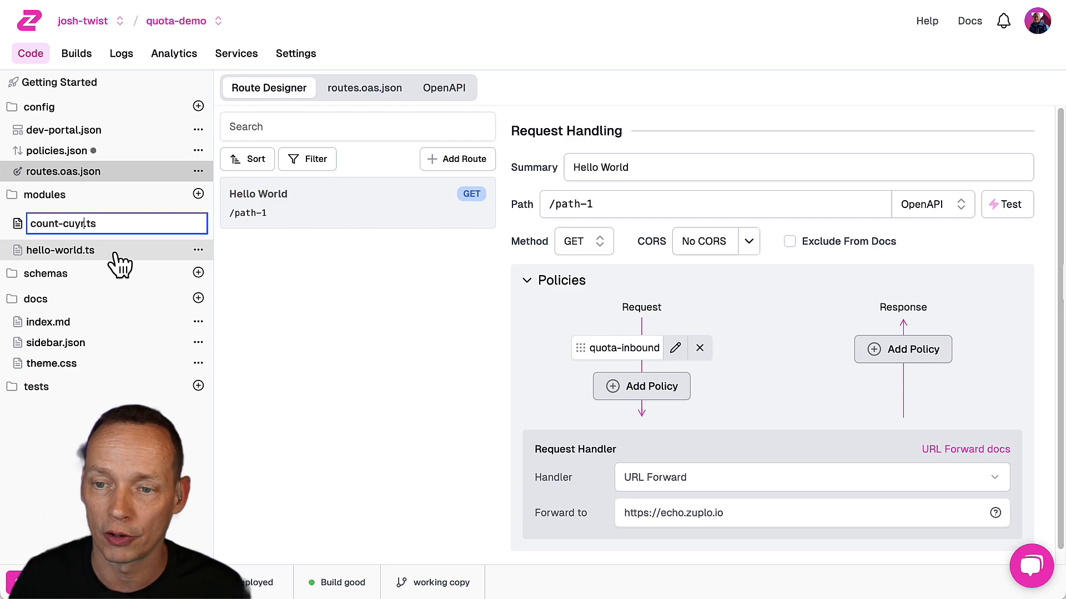
type("rlies")
key("Return")
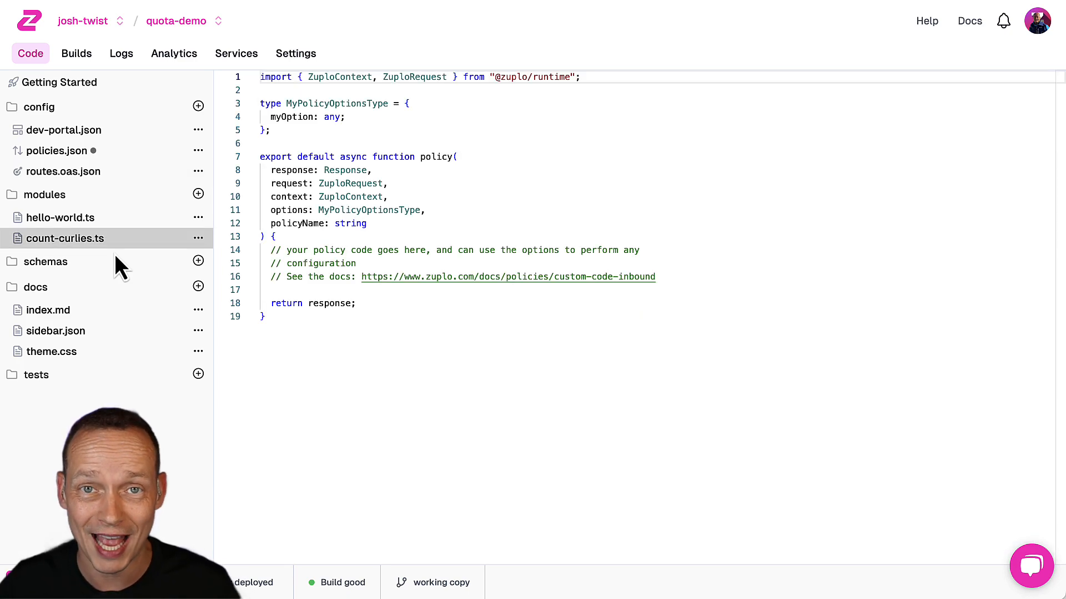
Step: Add the line "const clone = response.clone();" below the comments in the policy function
left_click(699, 274)
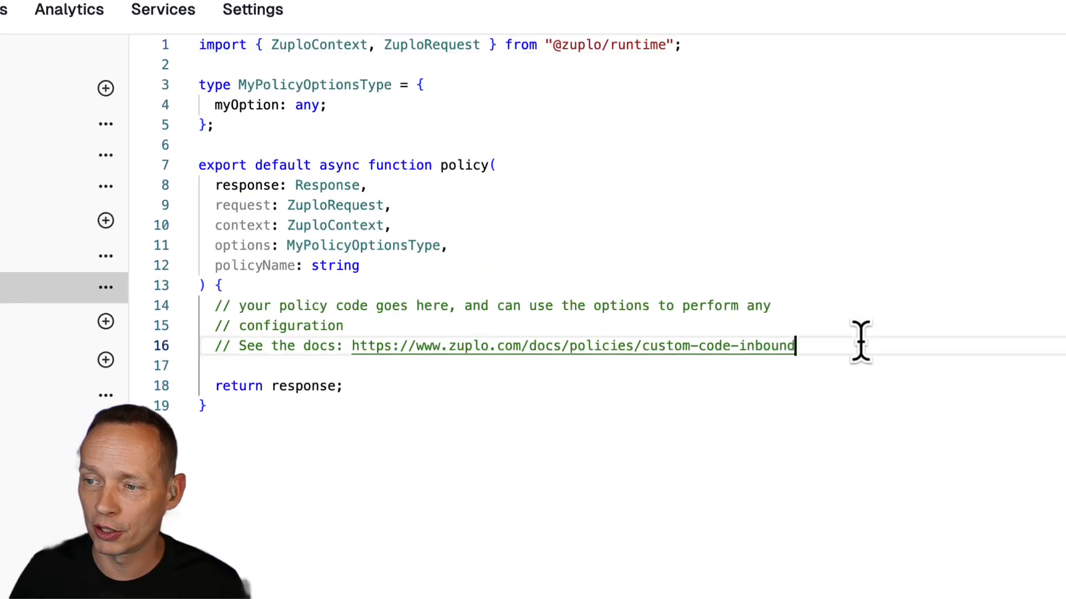
key("Return")
type("const ")
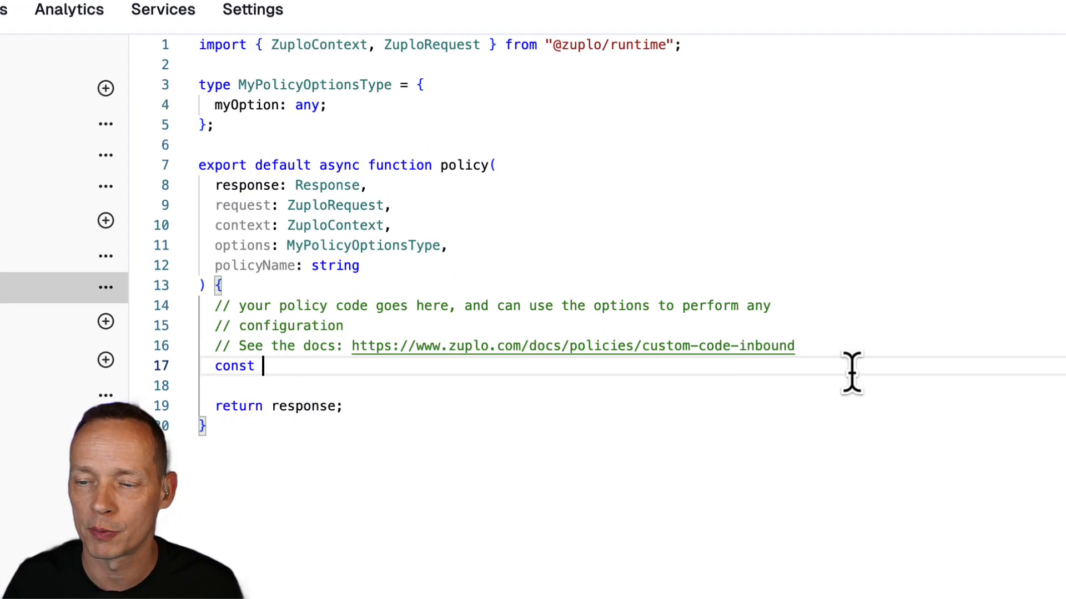
type("clone = res")
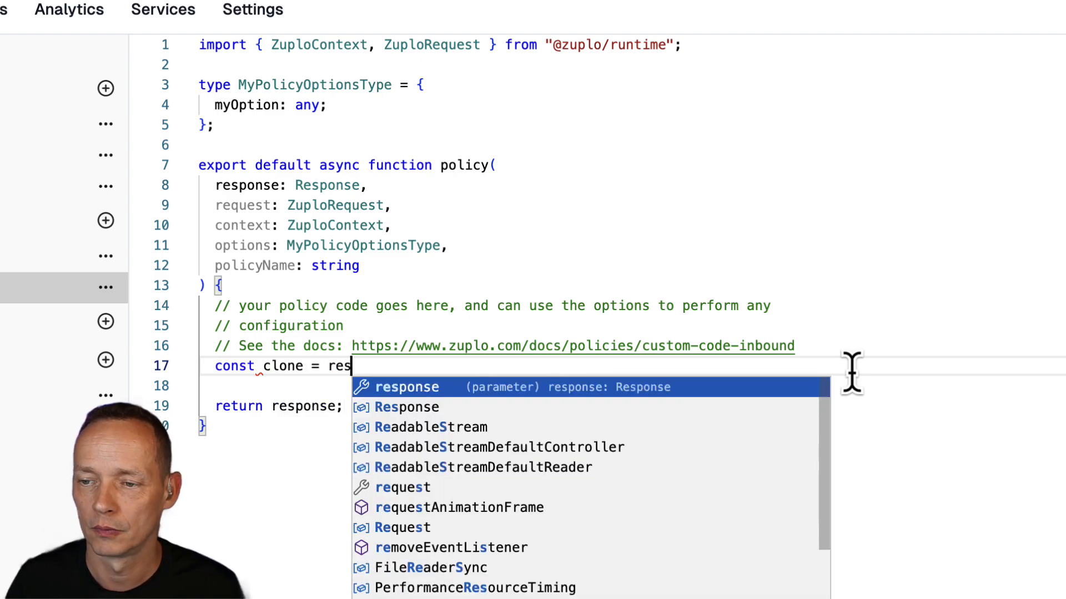
type("ponse.clone();")
key("Return")
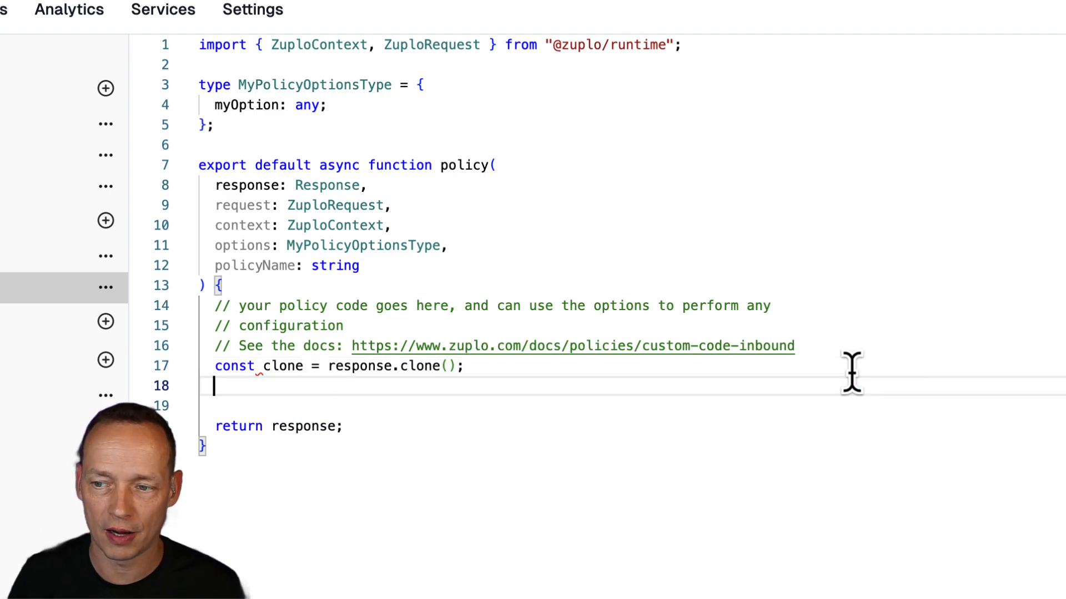
Step: Add the line "const text = await clone.text();" below the clone declaration in the policy function
type("const")
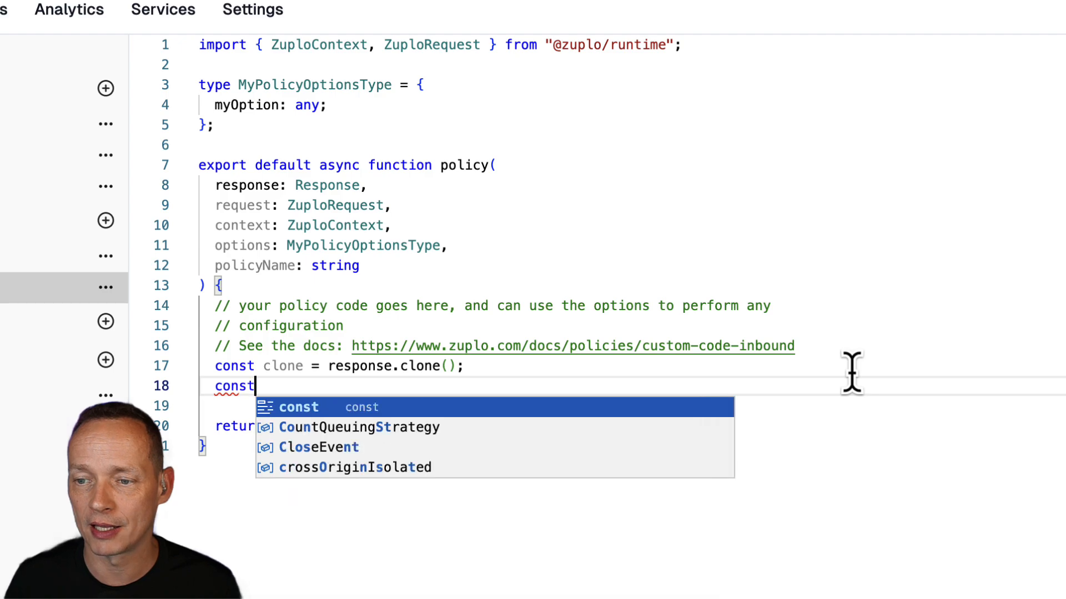
type(" text = await re")
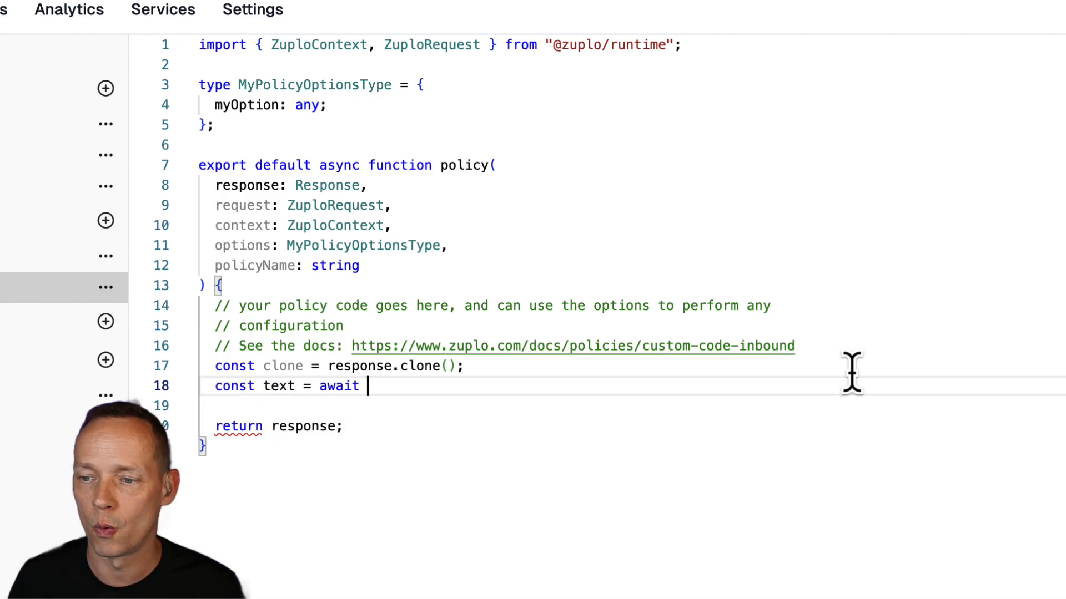
key("BackSpace")
key("BackSpace")
type("clone.te")
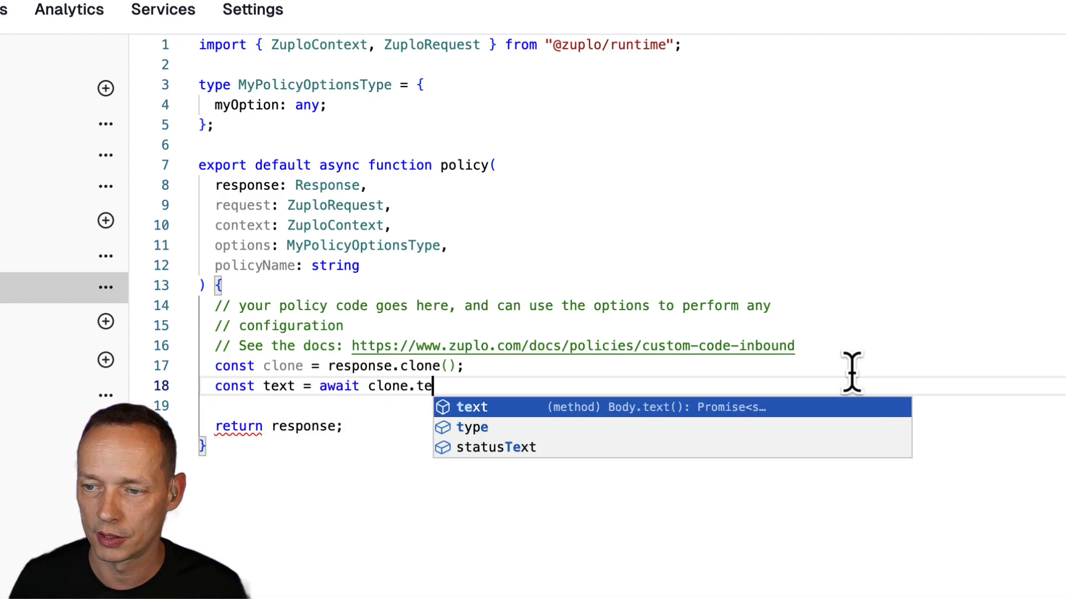
type("xt()p")
key("BackSpace")
type(";")
key("Return")
key("Return")
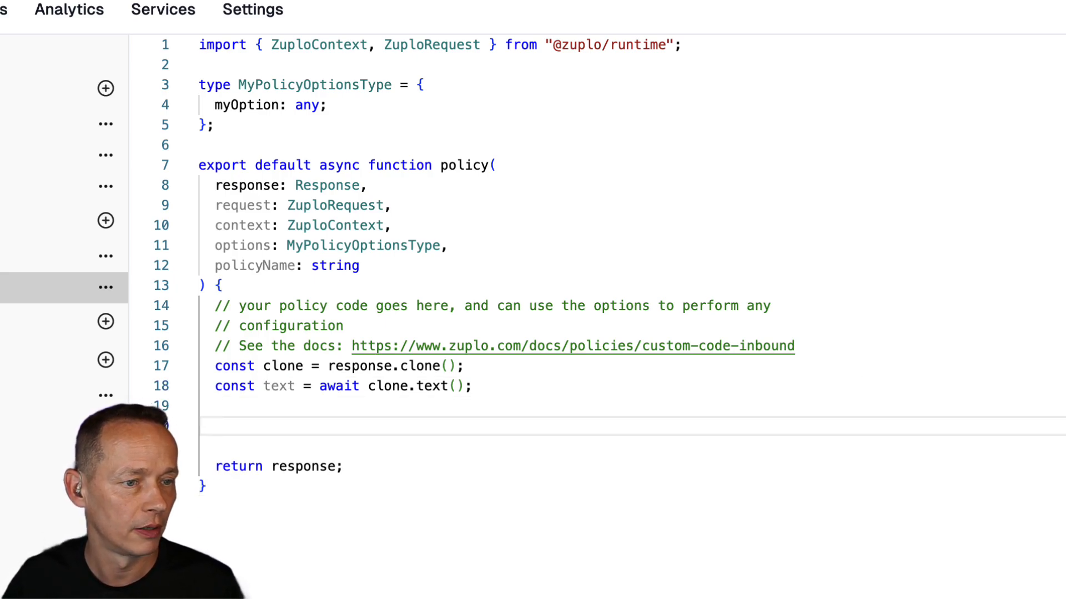
Step: Paste the countOpenBraces(str: string) helper function below the end of the policy function
left_click(228, 492)
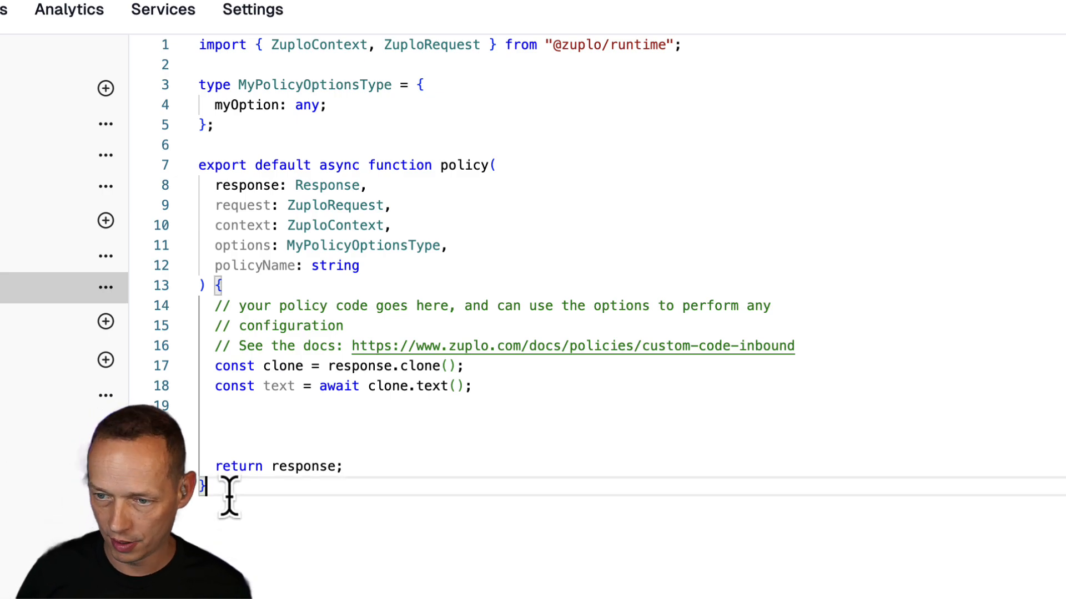
key("Return")
key("Return")
key("super+v")
Step: Add the line "const count = countOpenBraces(text);" below the text declaration, before the return statement
left_click(305, 417)
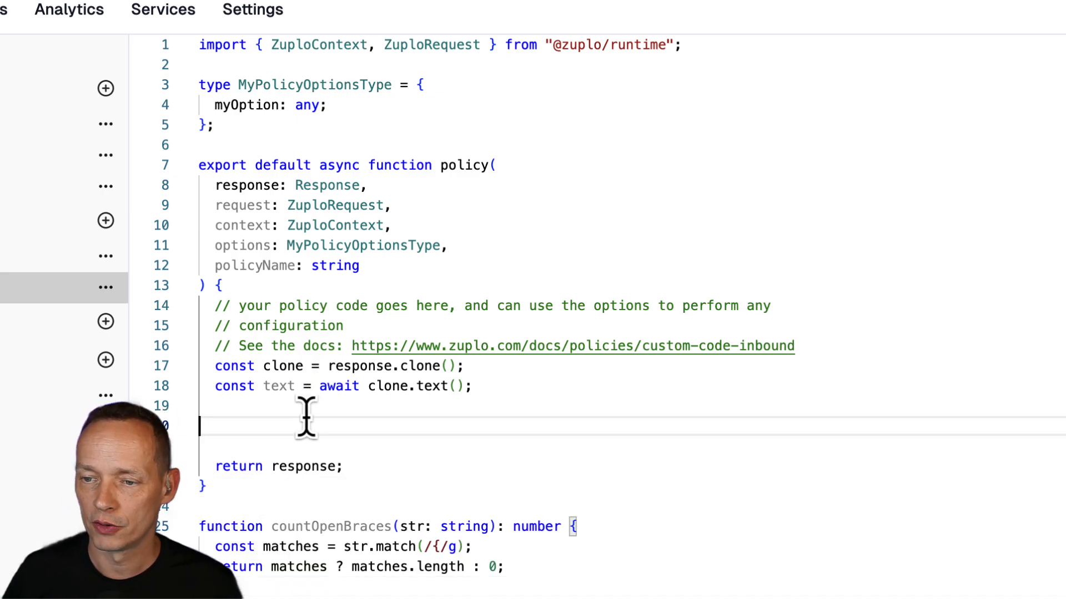
key("Tab")
type("const count")
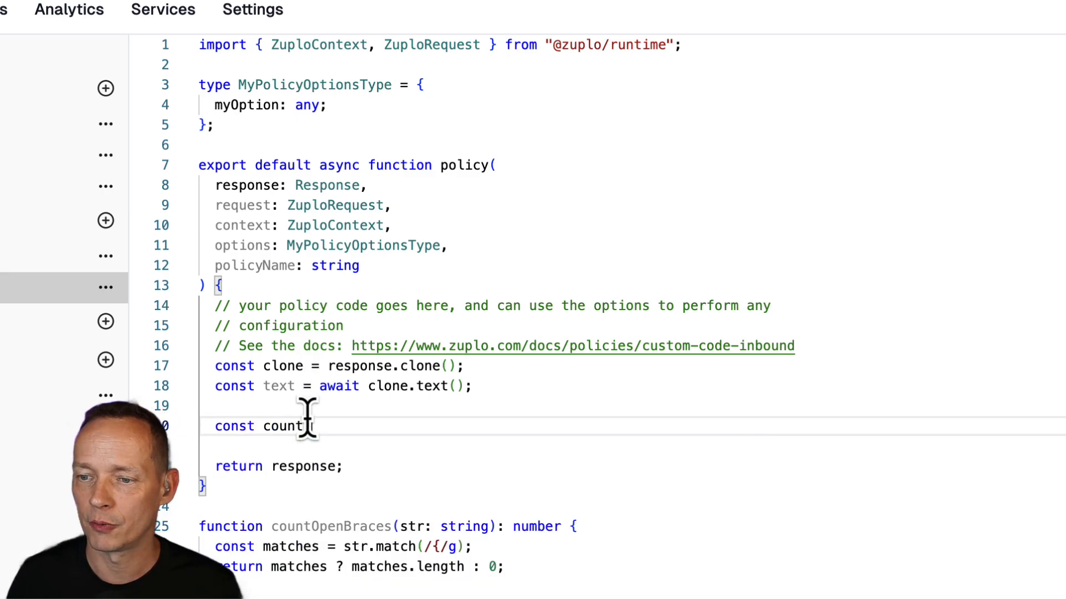
type(" = count")
key("Tab")
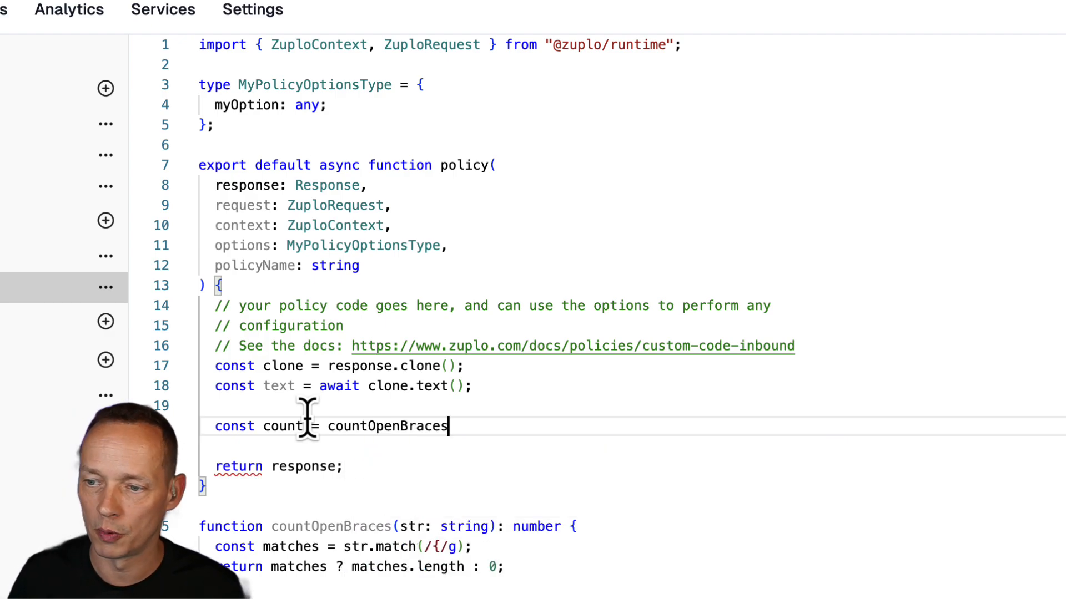
type("(text);")
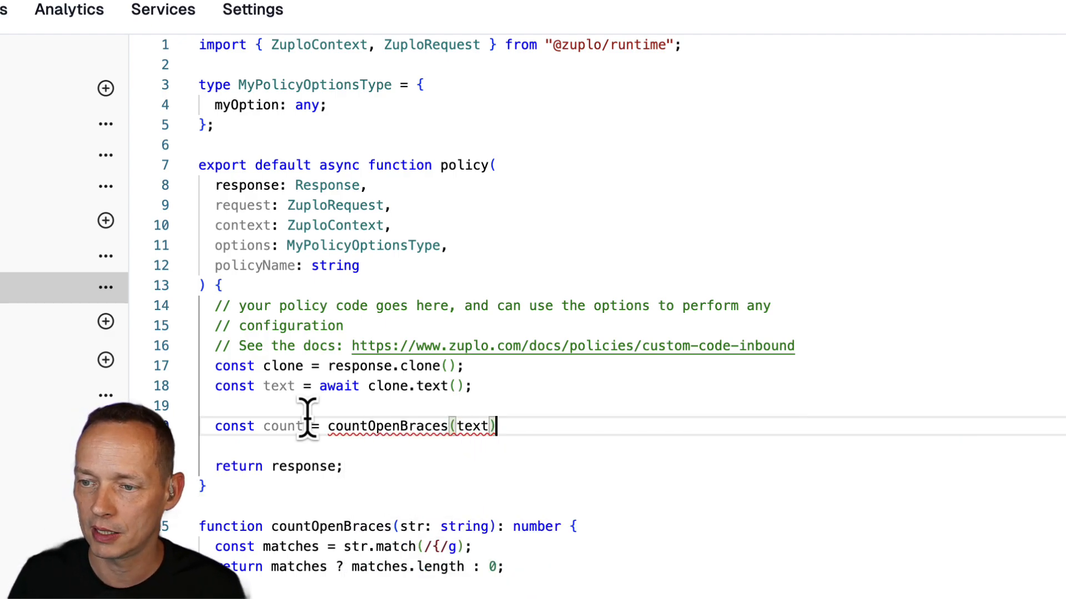
key("Return")
key("Return")
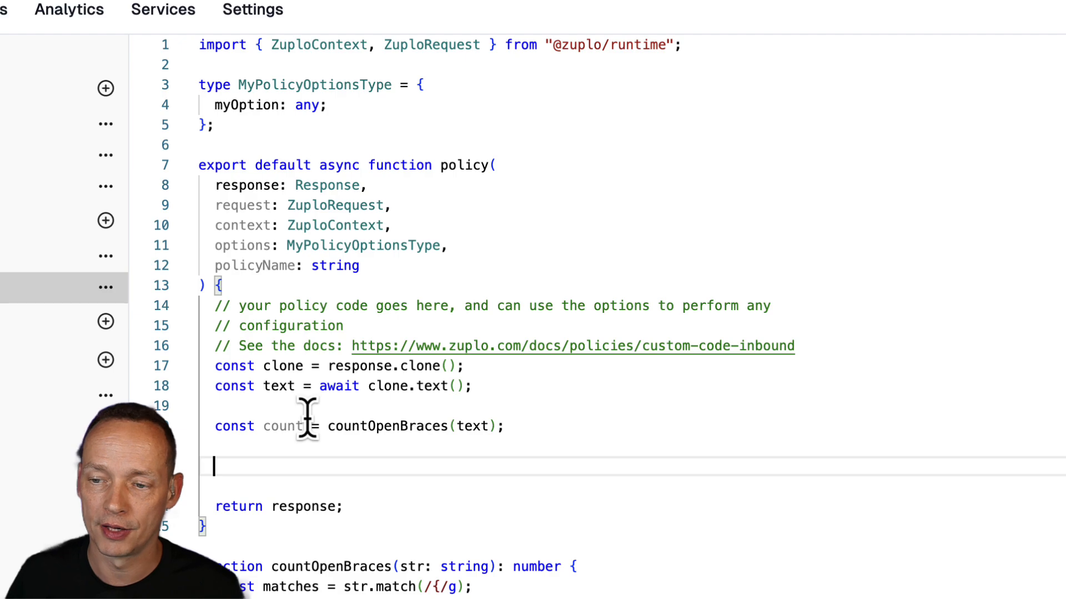
Step: Add a context.log.info(count) call below the count declaration
type("context.lo")
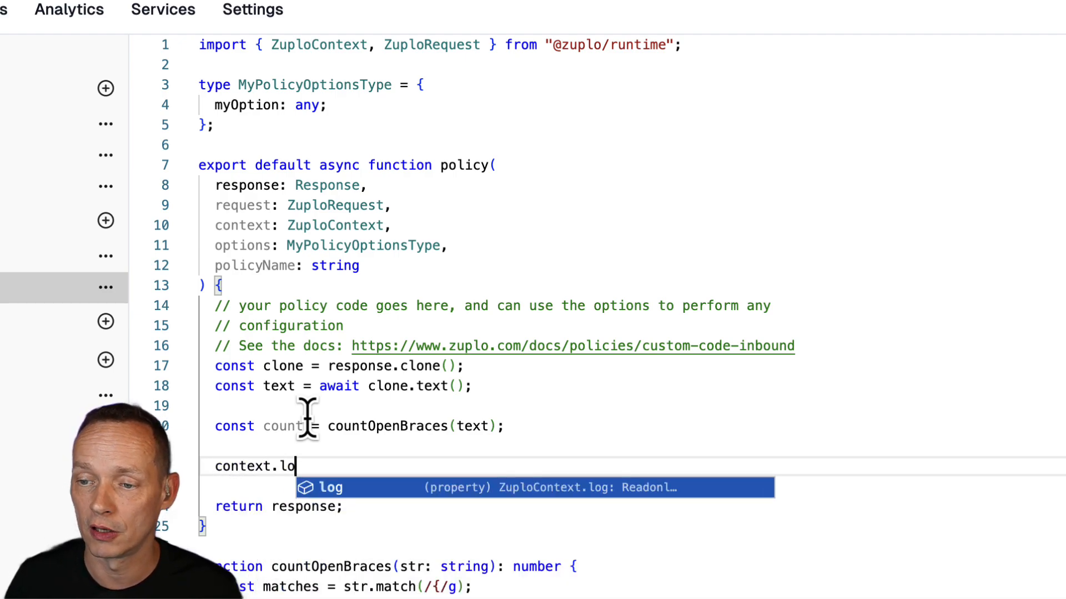
type("g.info(count)")
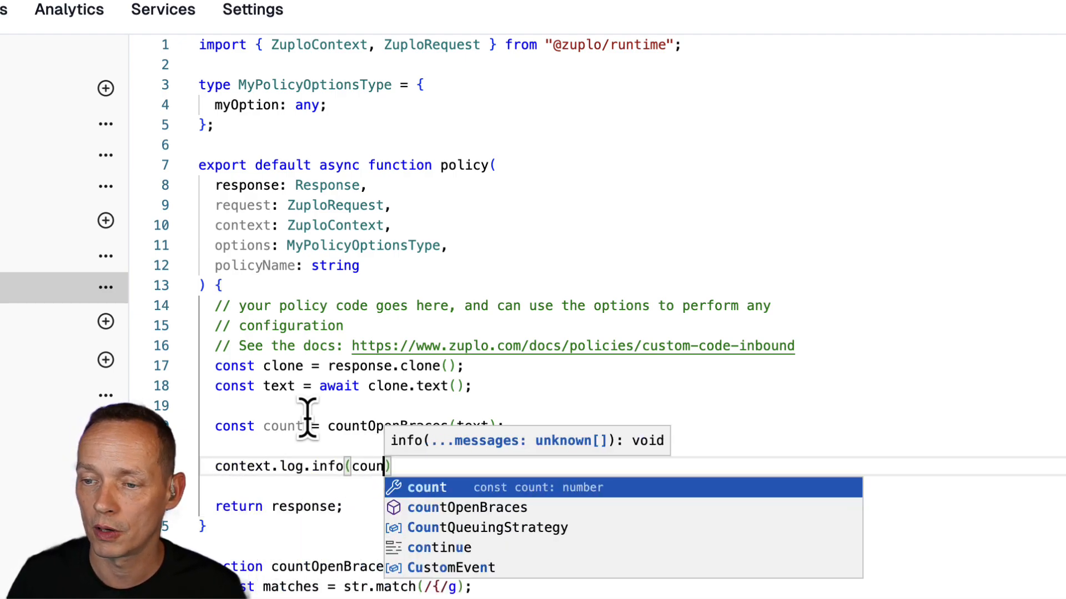
key("Left")
key("Left")
key("Left")
key("Left")
key("Left")
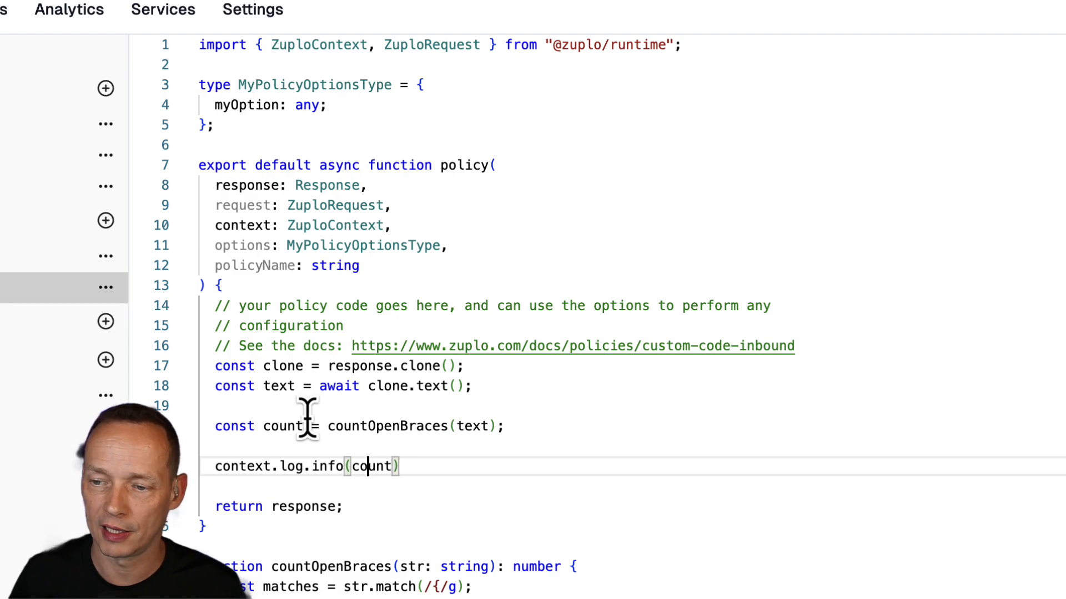
key("Down")
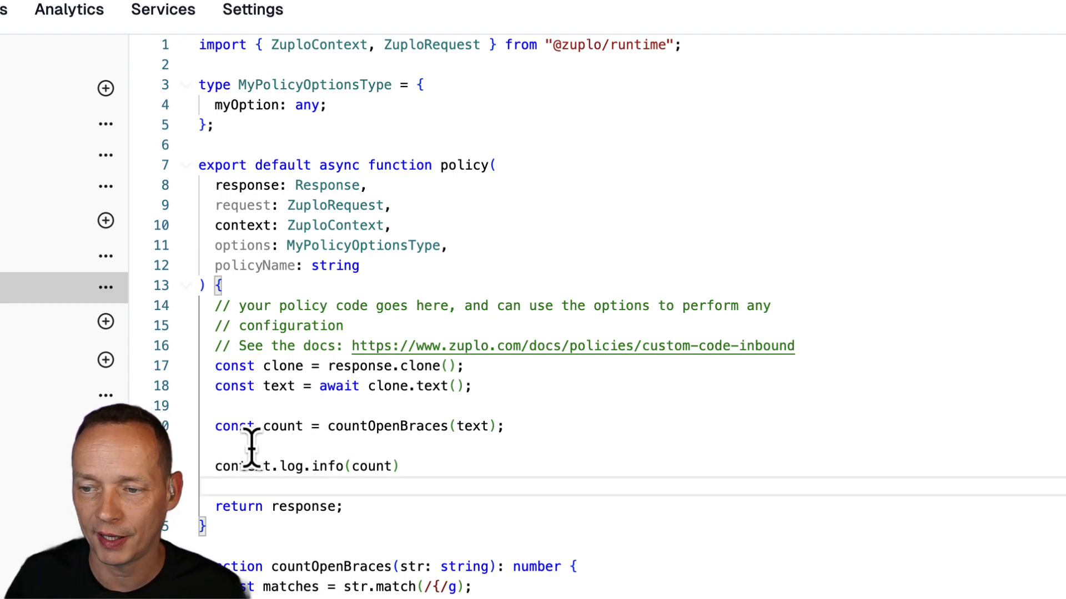
Step: Wrap the logged count in curly braces so the statement reads "context.log.info({ count });"
left_click(351, 466)
type("{")
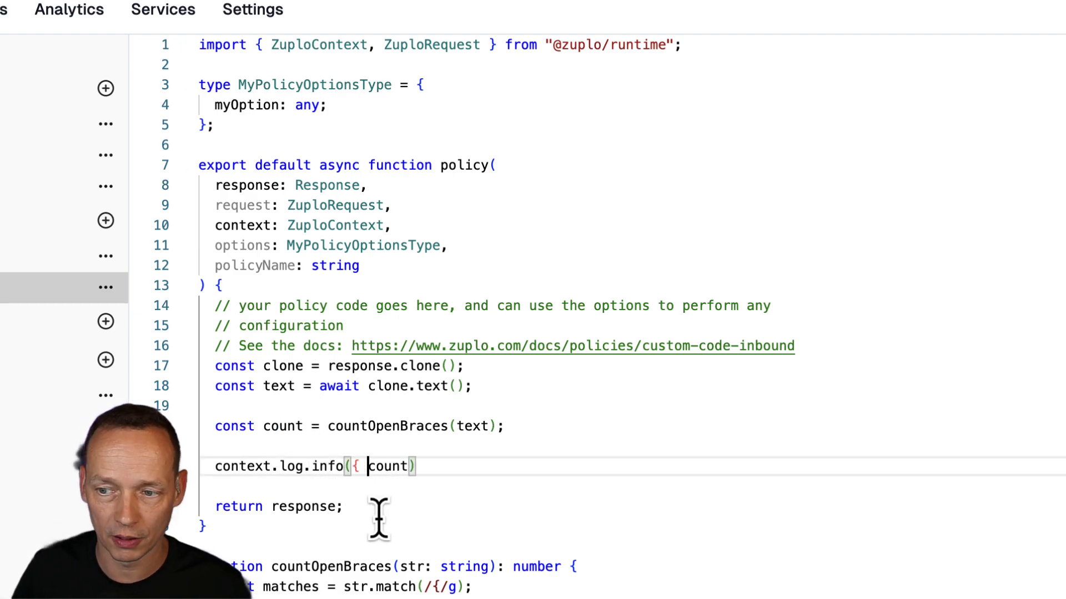
key("Right")
key("Right")
key("Right")
key("Right")
key("Right")
type("}")
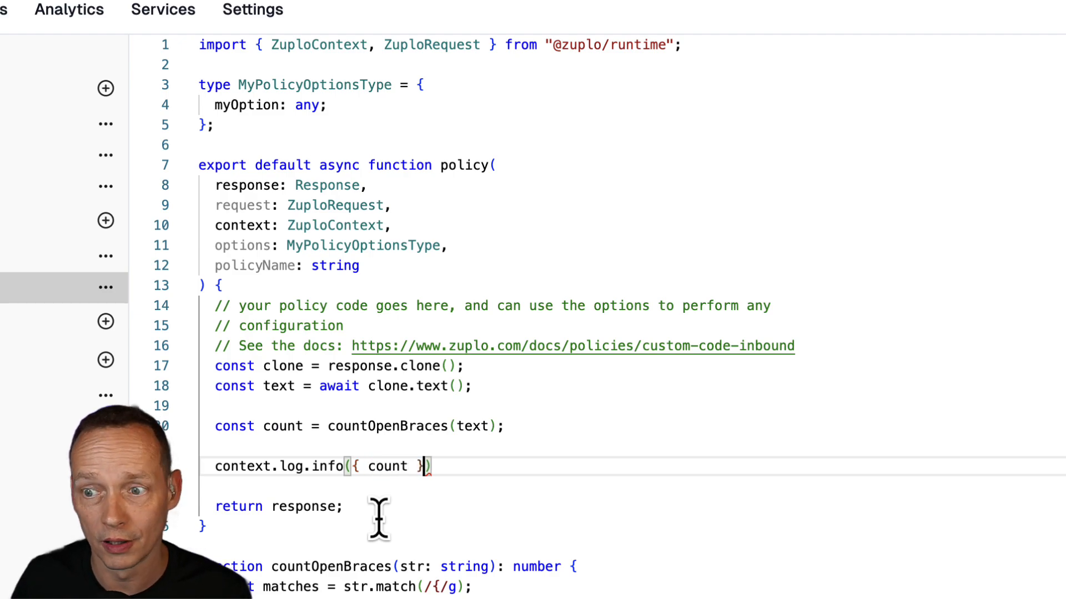
key("End")
type(";")
key("Return")
key("Return")
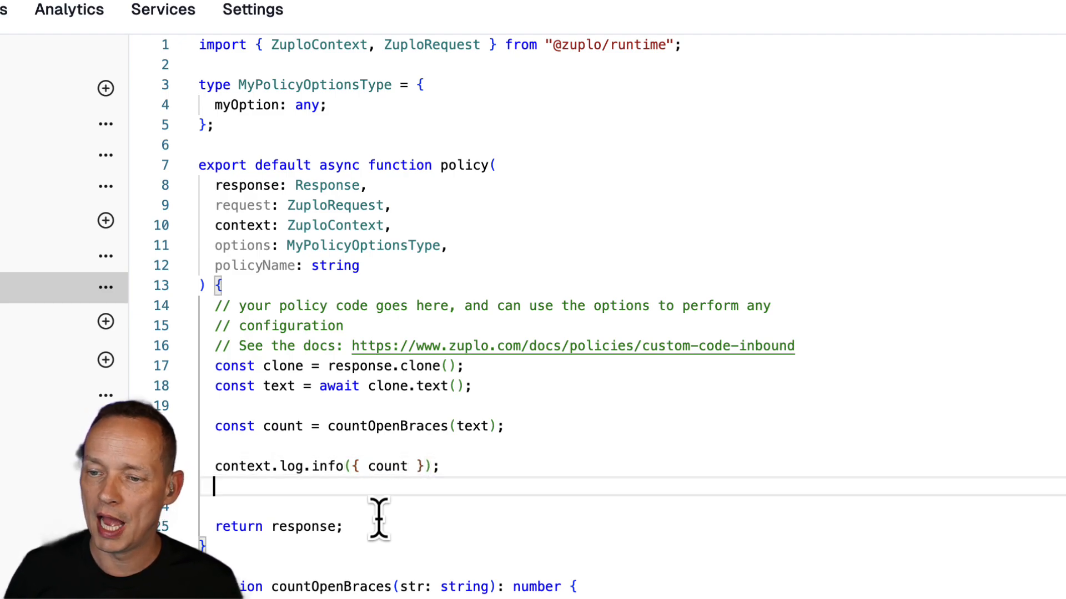
type("Quot")
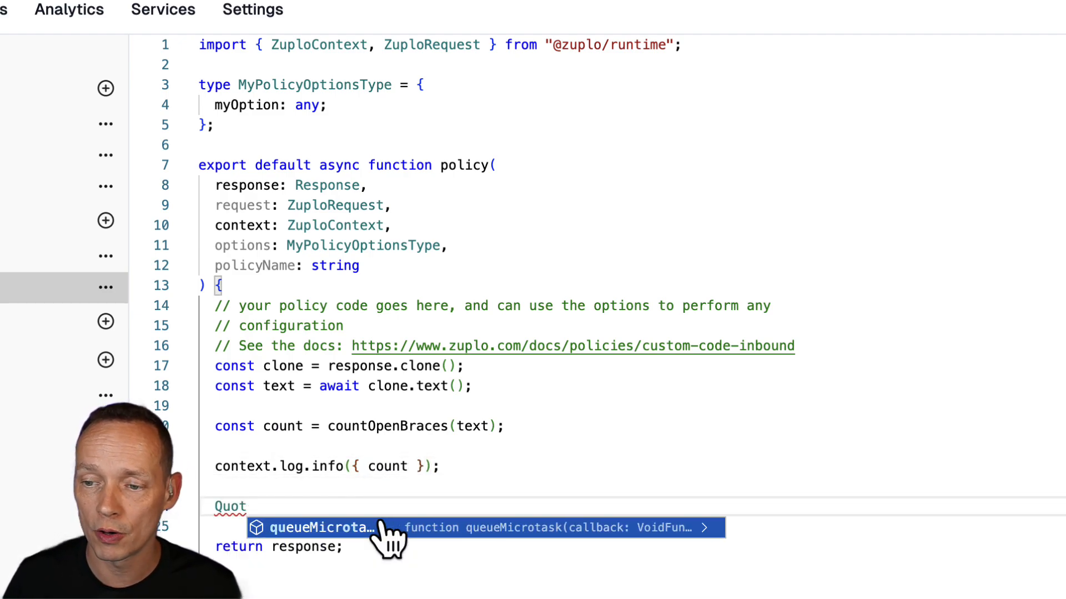
type("aInc")
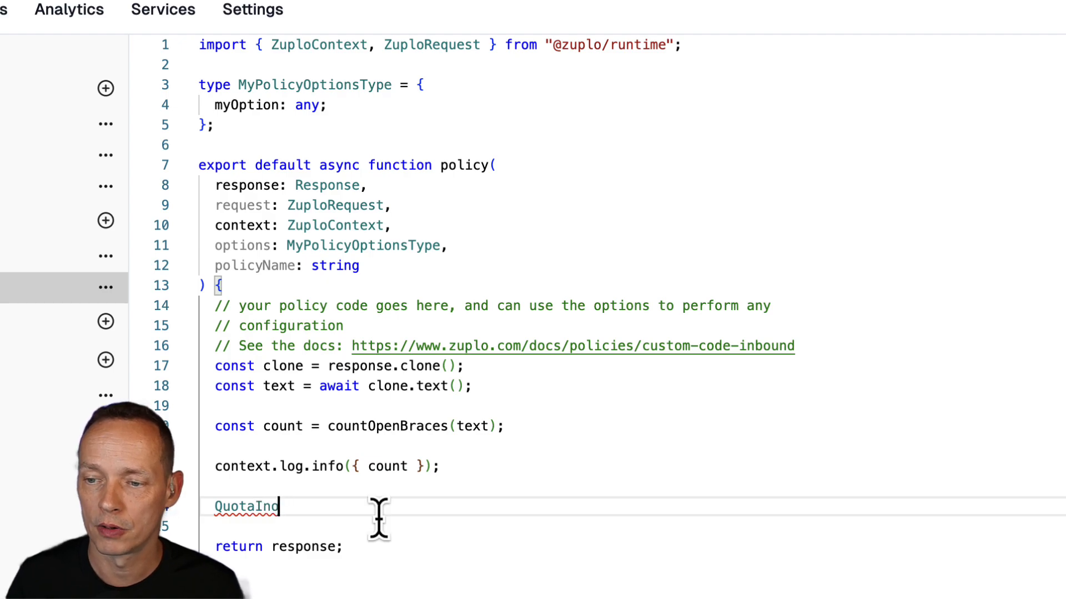
key("BackSpace")
type("boundPolicy")
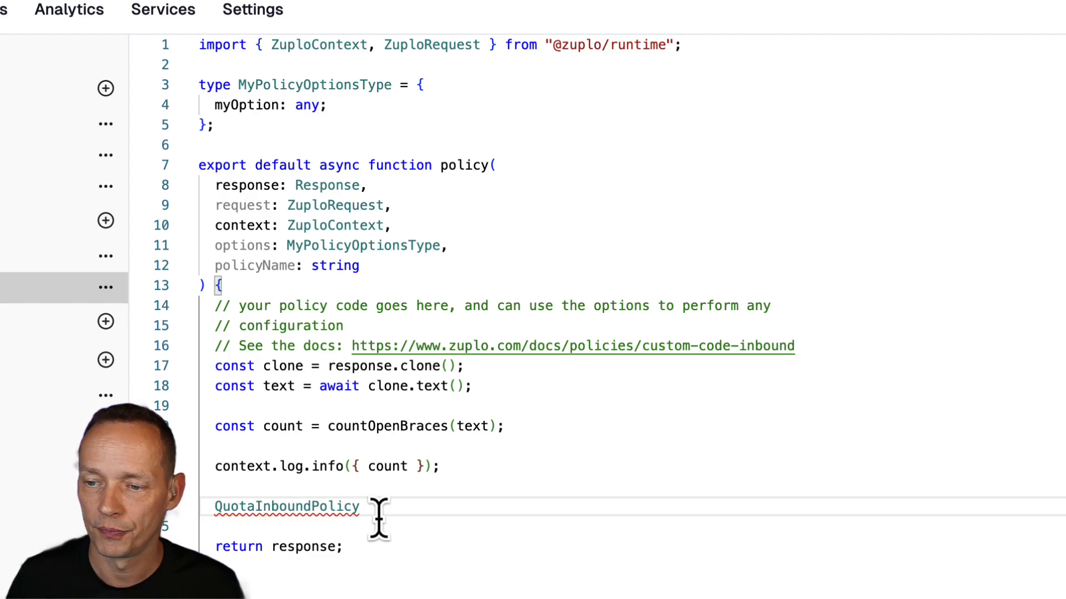
right_click(287, 510)
right_click(251, 509)
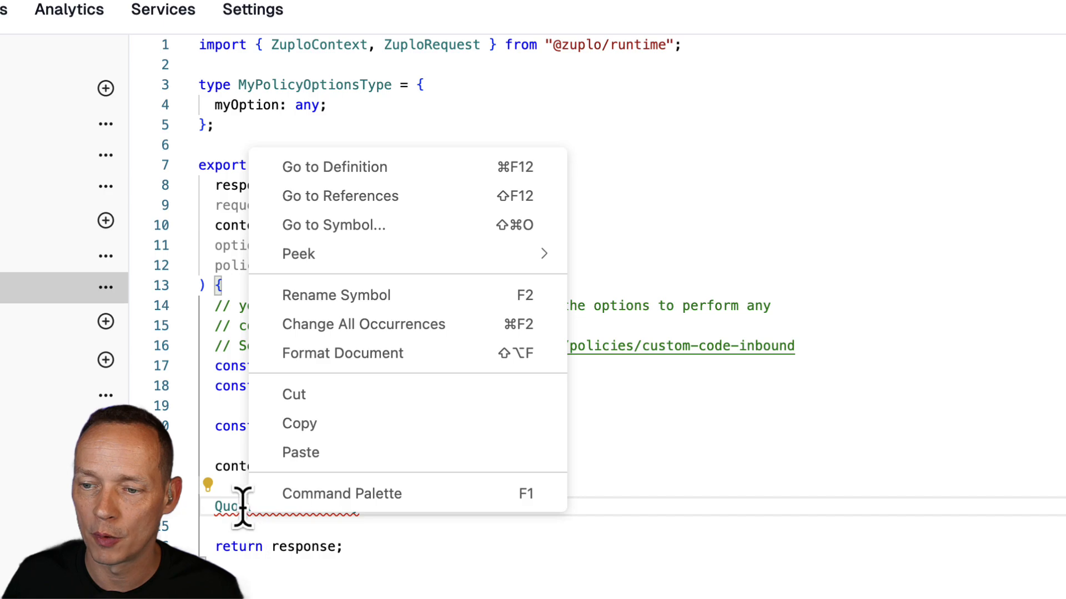
right_click(242, 507)
left_click(420, 550)
left_click(318, 512)
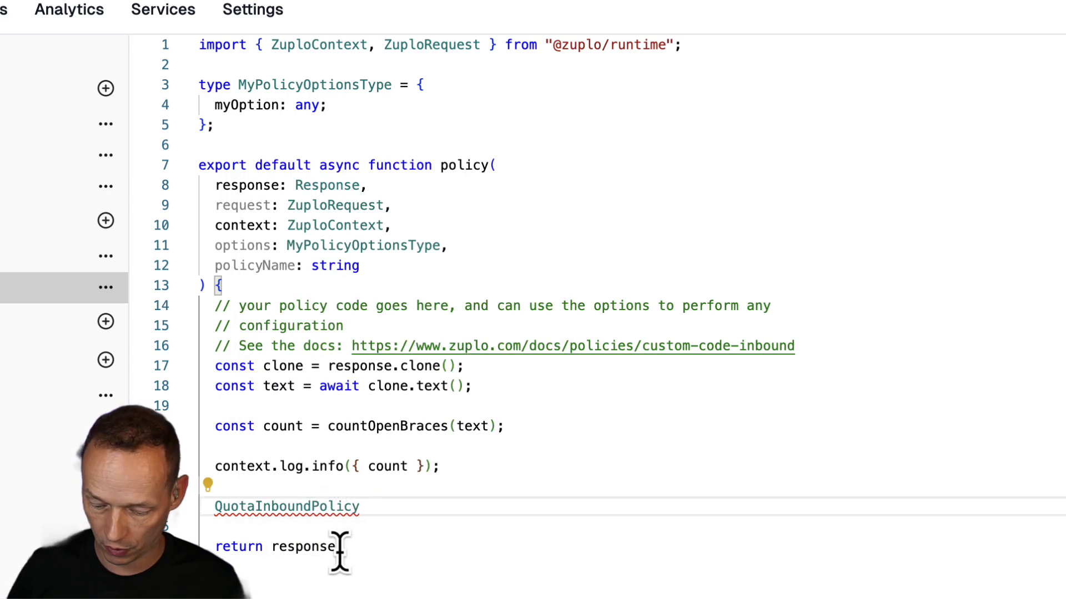
key("super+period")
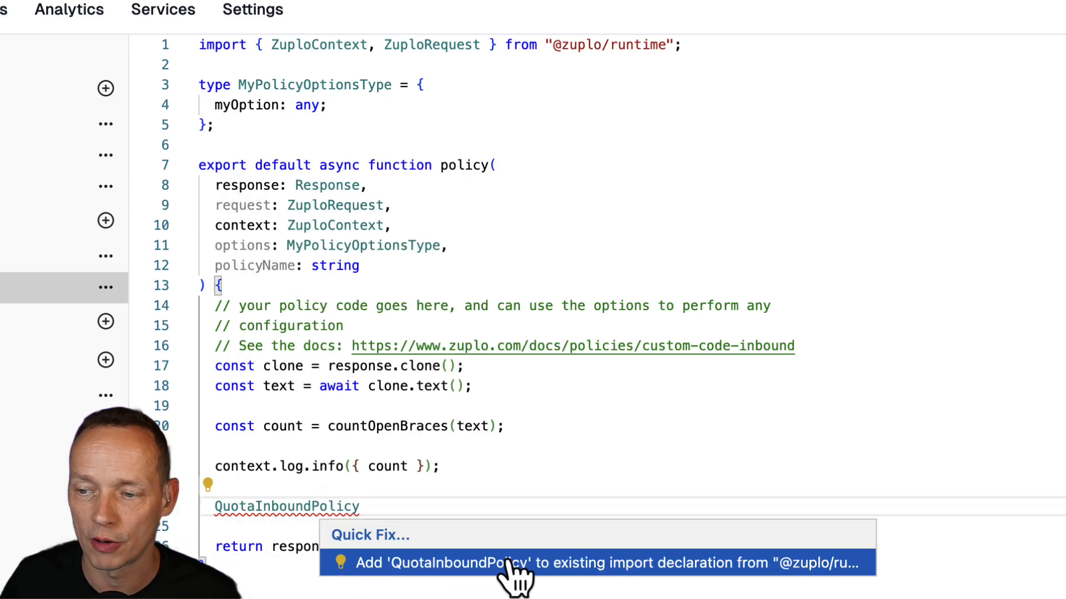
left_click(660, 565)
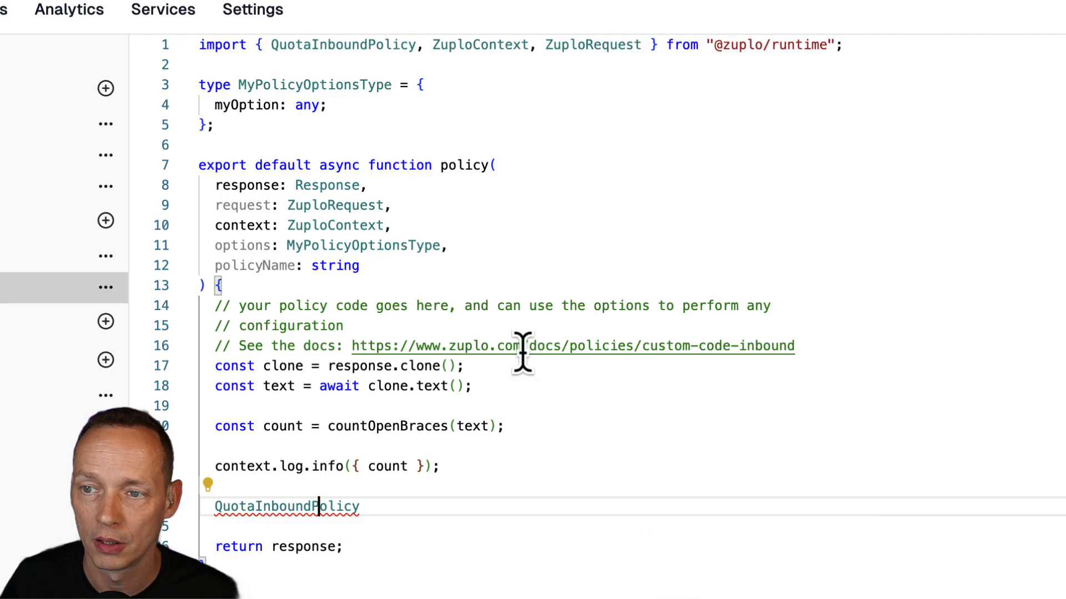
left_click(347, 44)
Step: Complete the QuotaInboundPolicy reference as "QuotaInboundPolicy.setMeters(context, { curlyBraces: count });"
left_click(400, 505)
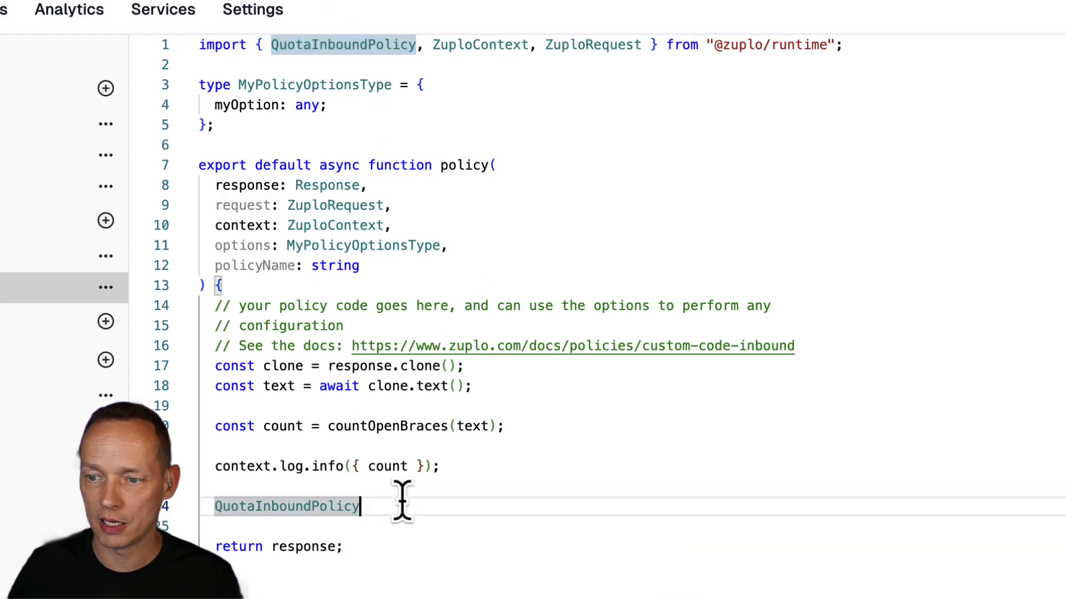
type(".setMeters(")
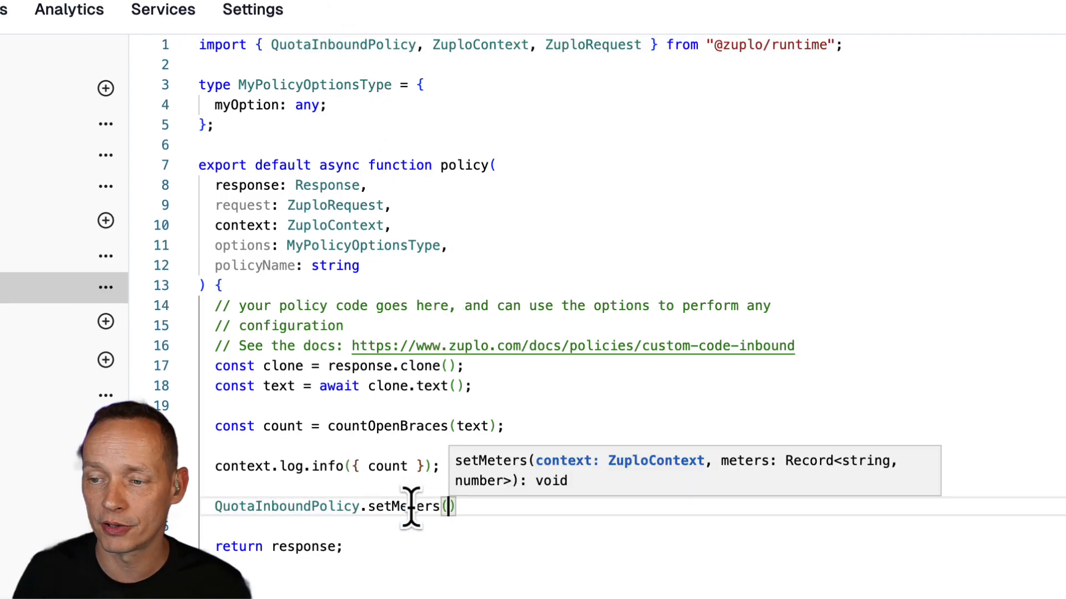
type("cont")
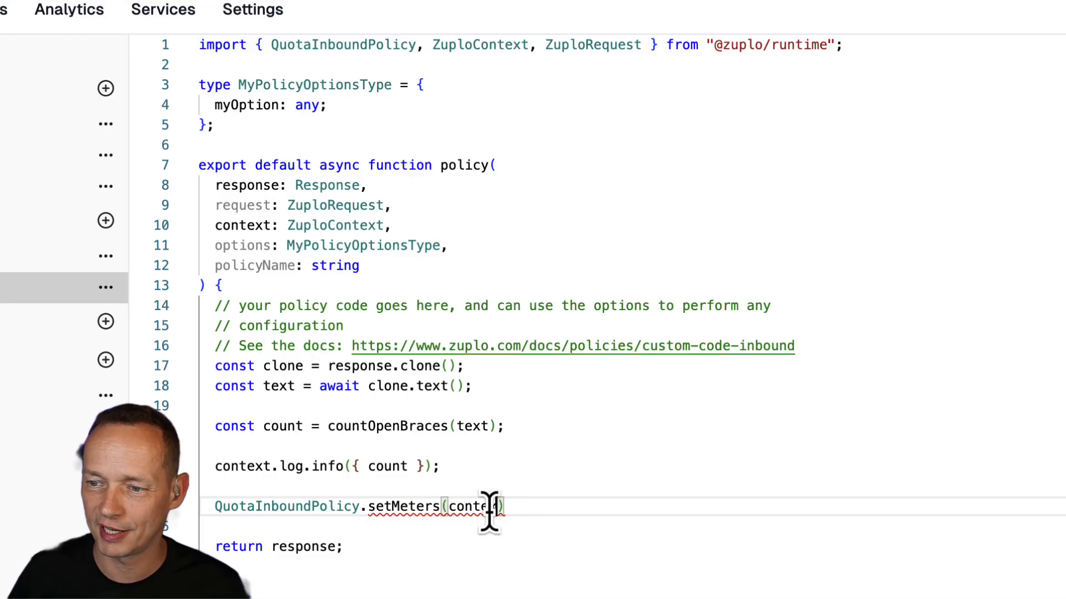
type("t")
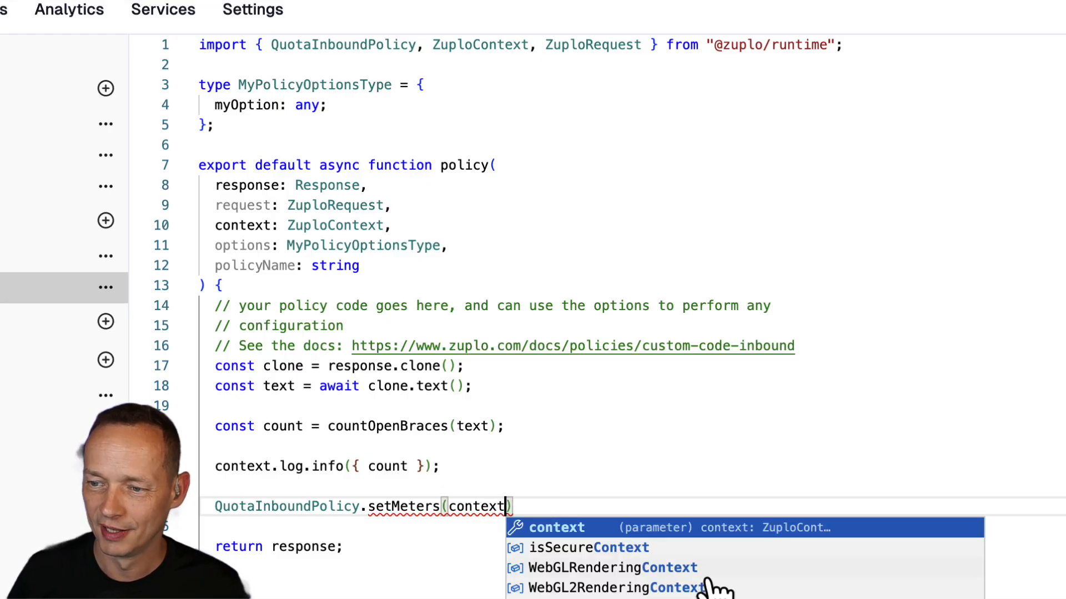
type(",")
type("{ cur")
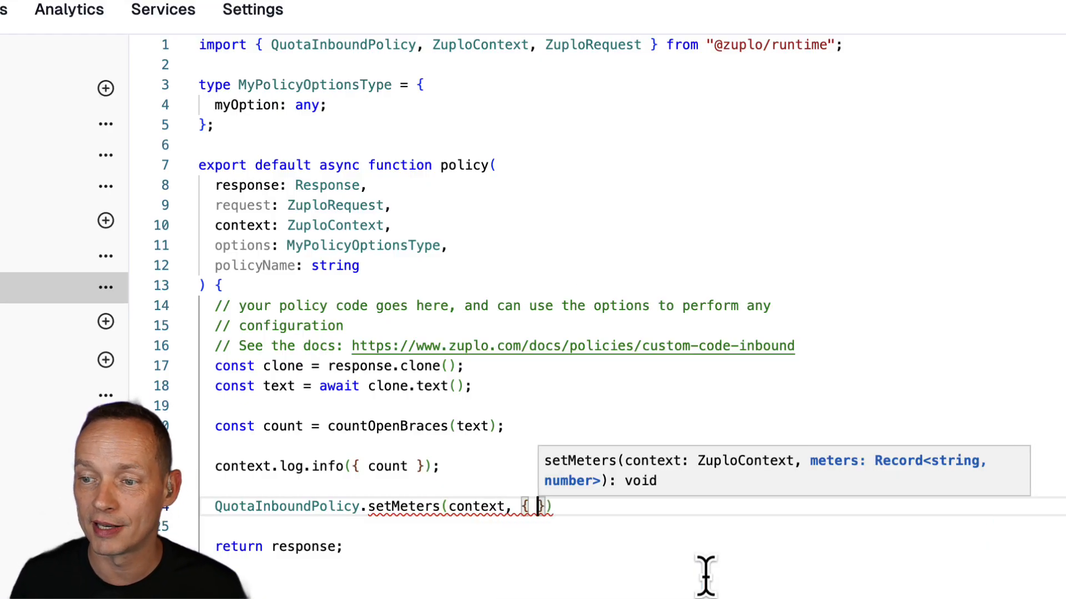
type("lyB")
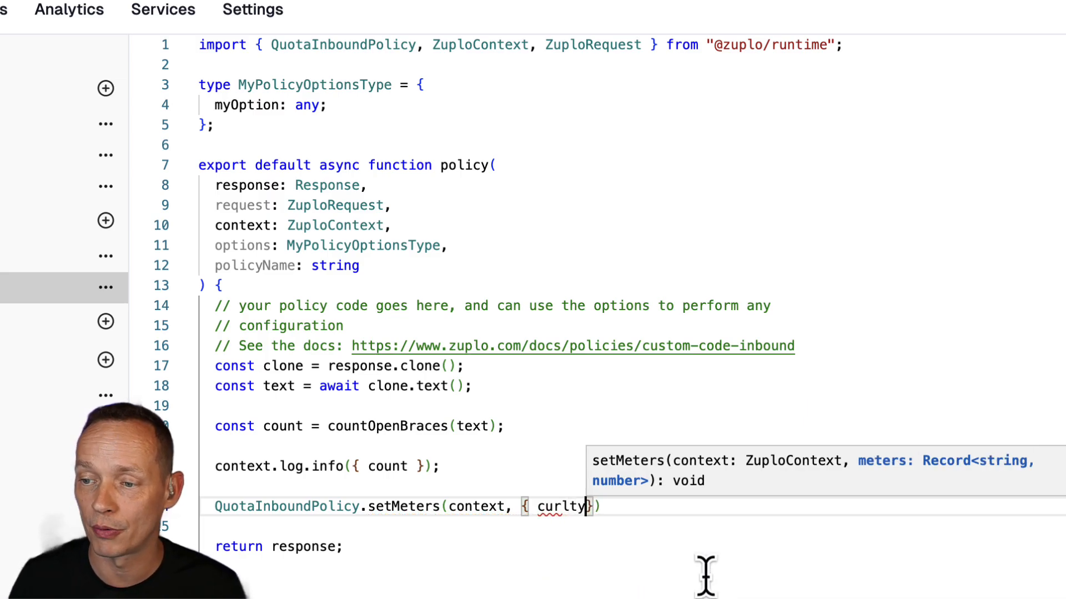
type("races: count")
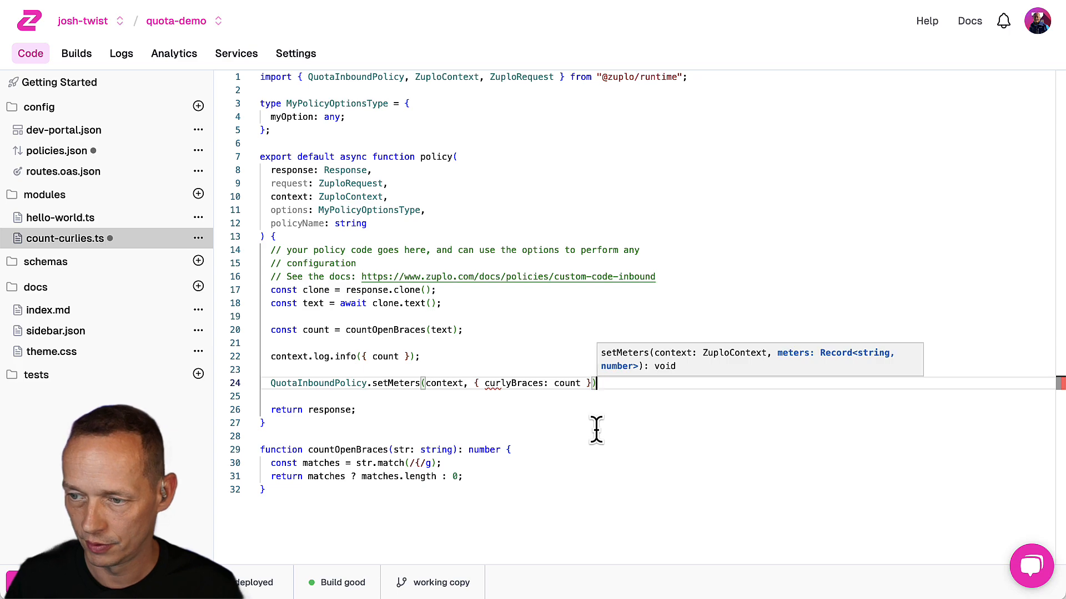
key("End")
type(";")
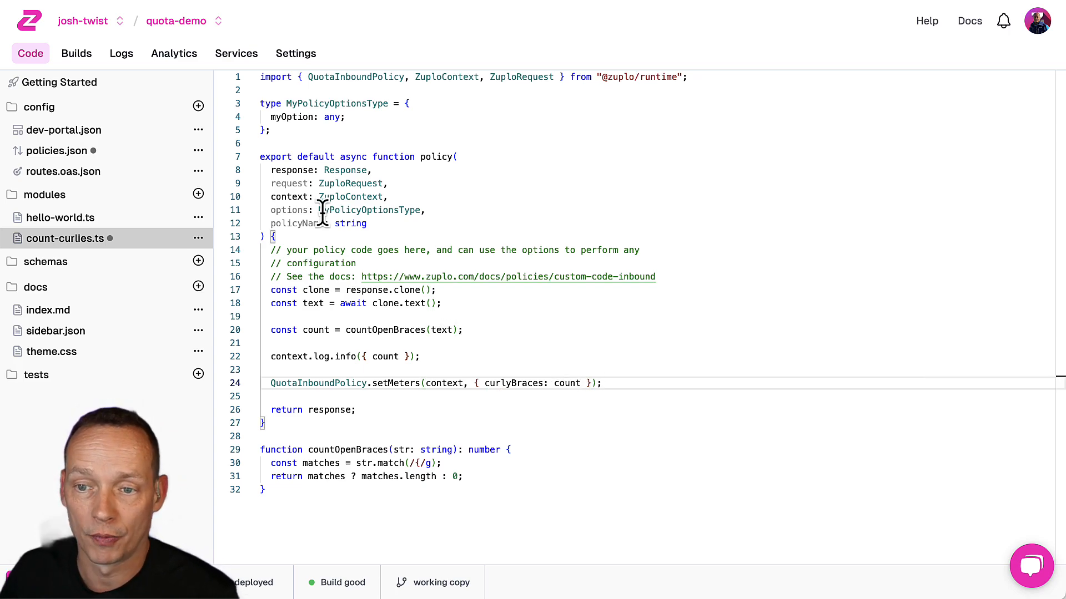
Step: Start adding a Custom Code Outbound policy to the response side of the Hello World route in routes.oas.json
left_click(65, 173)
left_click(379, 228)
left_click(673, 278)
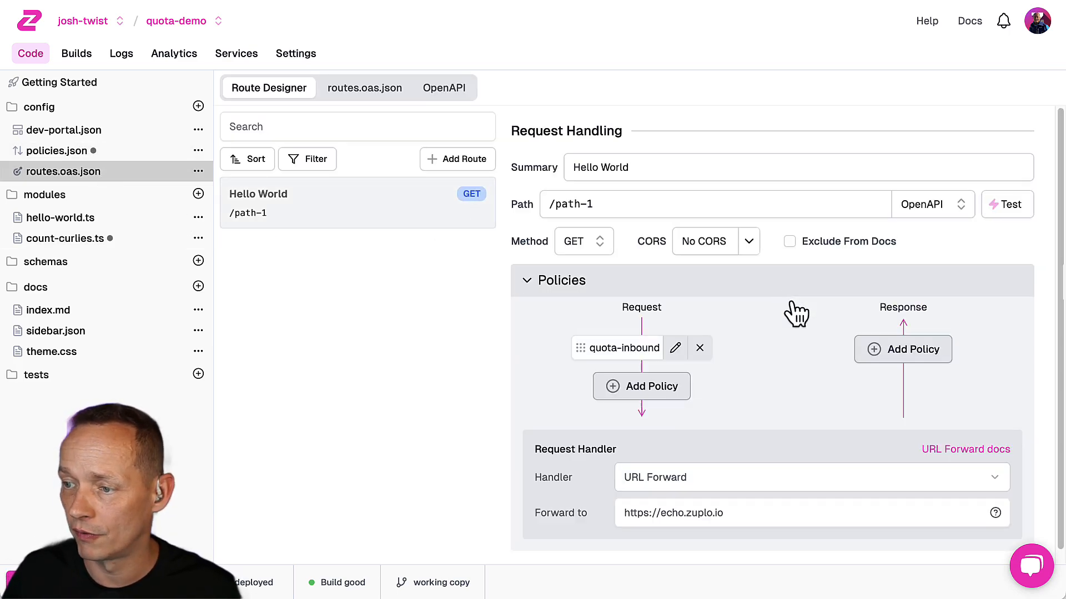
left_click(891, 348)
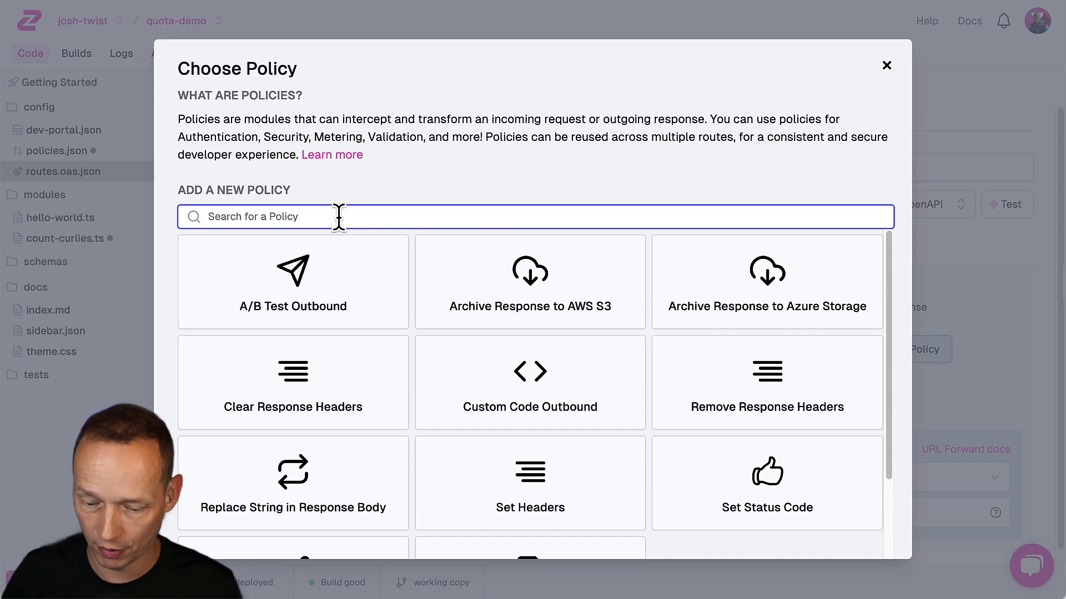
type("custom")
left_click(294, 272)
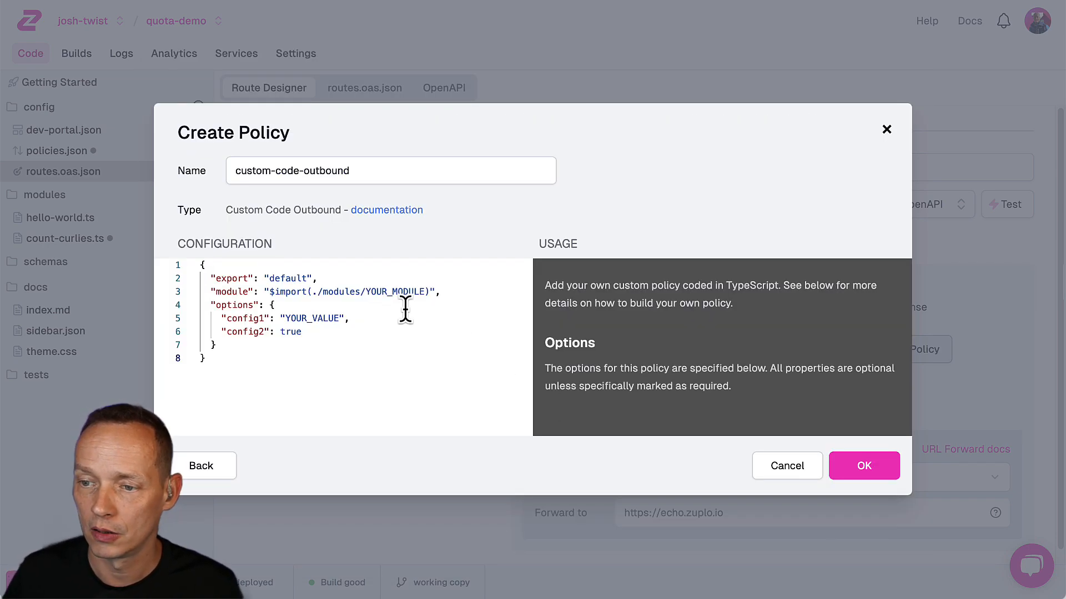
Step: Point the policy's module import to ./modules/count-curlies and remove the options block with its preceding comma from the configuration
double_click(400, 292)
type("count-curlies")
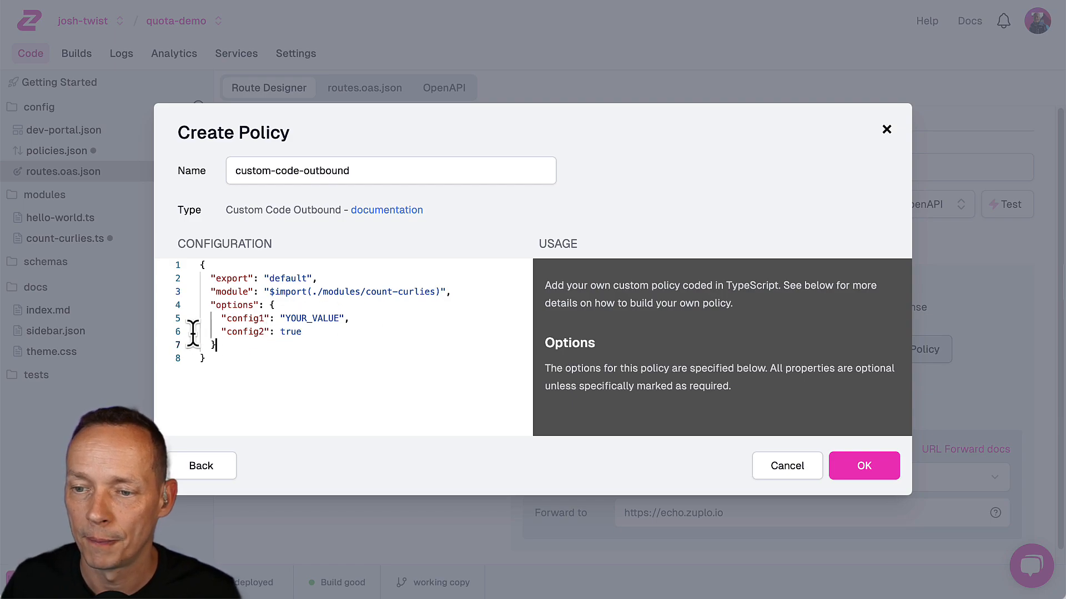
left_click_drag(218, 345, 98, 314)
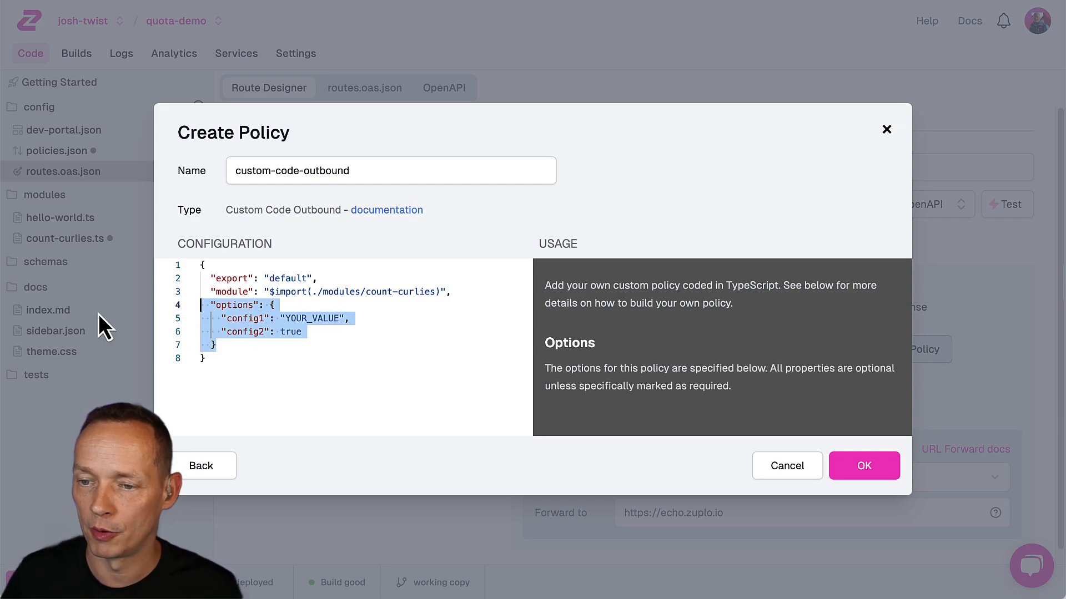
key("BackSpace")
key("BackSpace")
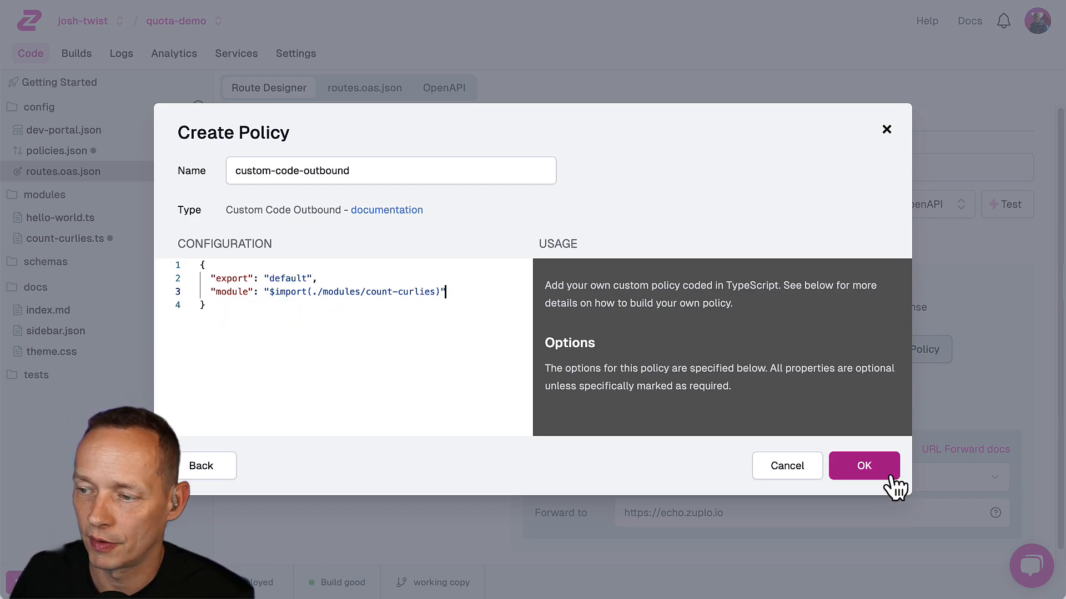
Step: Name the outbound policy "count-curlies", create it and save all changed files
left_click(335, 166)
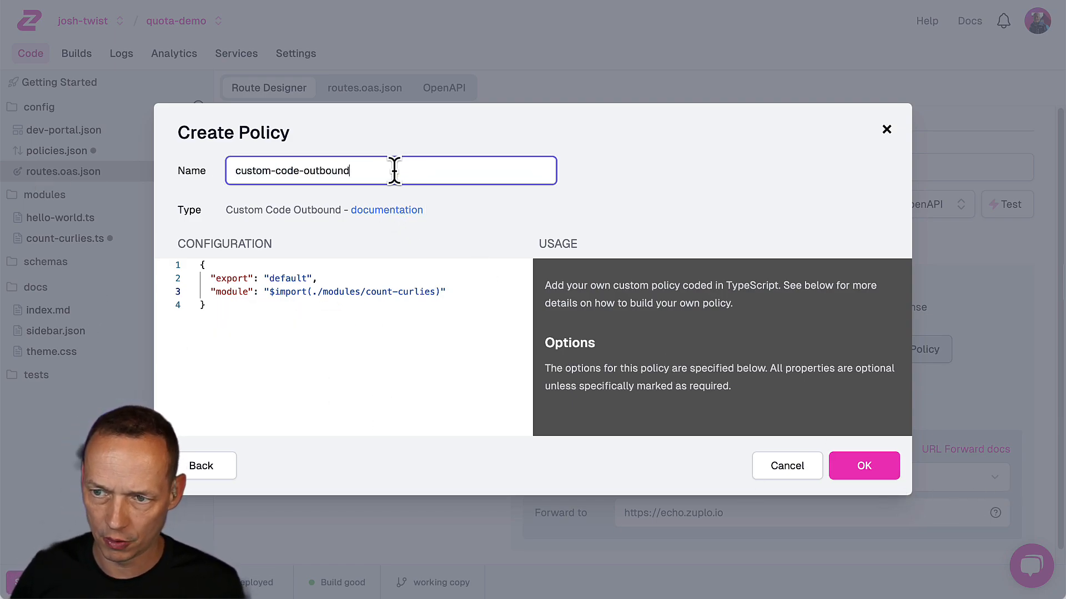
key("ctrl+a")
type("cou")
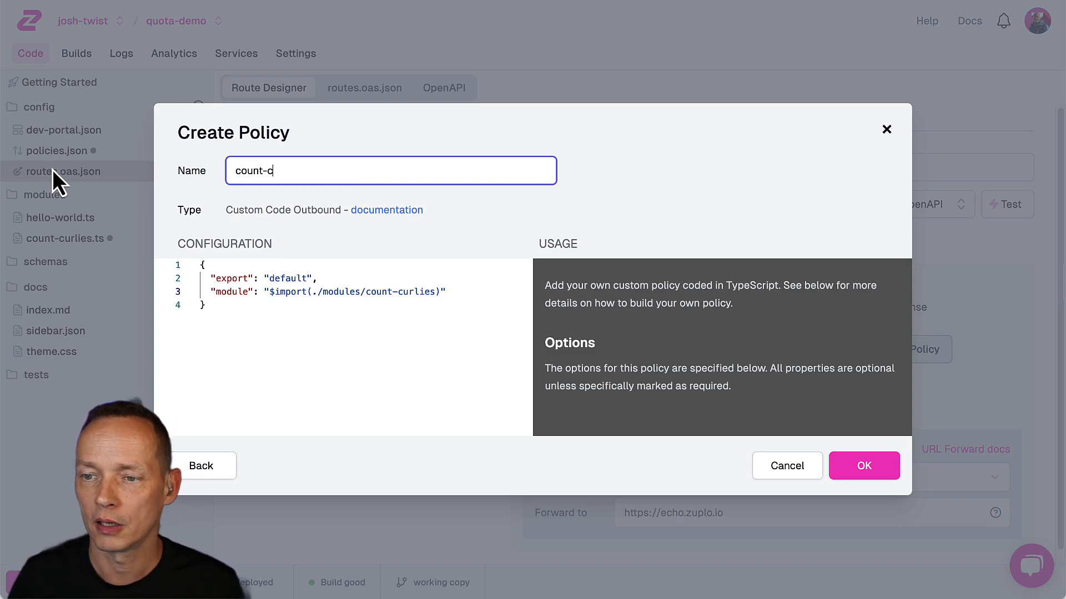
left_click(846, 465)
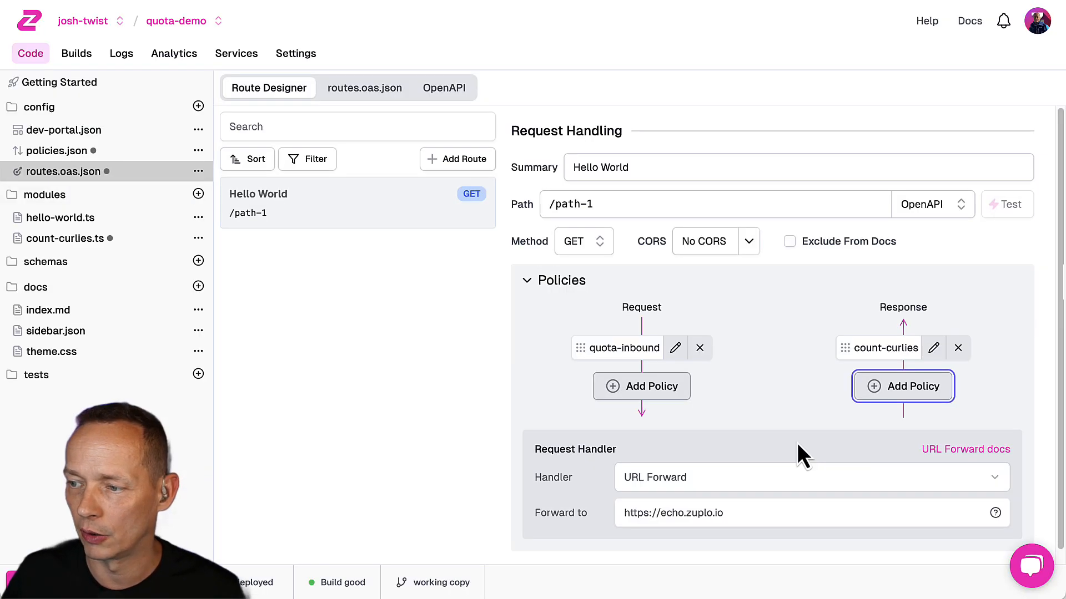
key("ctrl+s")
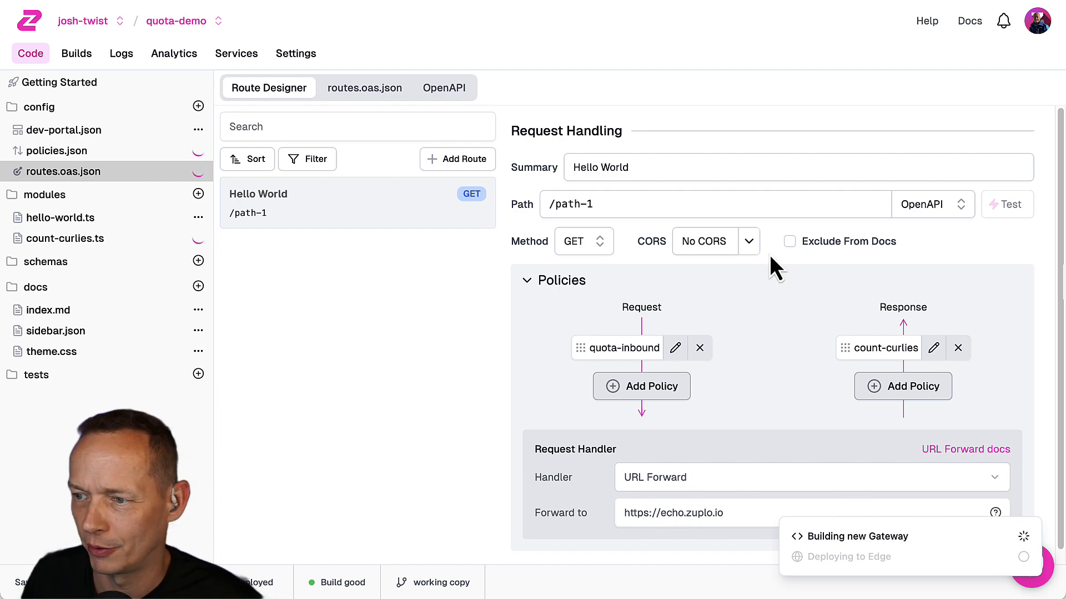
Step: Send a test GET request to /path-1 and check its request logs for the logged curly brace count
left_click(1004, 206)
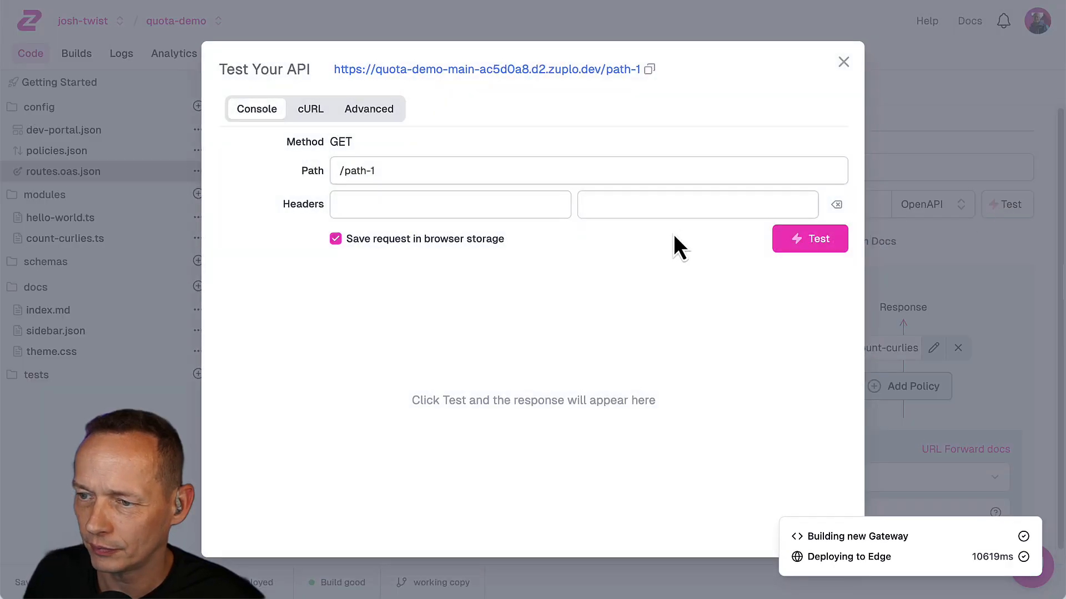
left_click(788, 240)
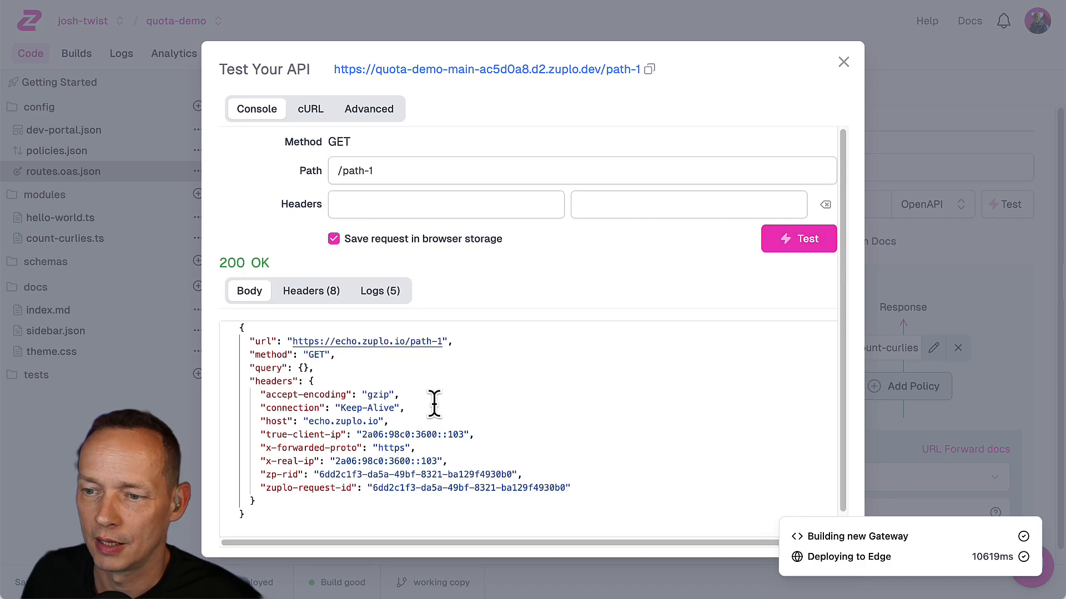
left_click(394, 294)
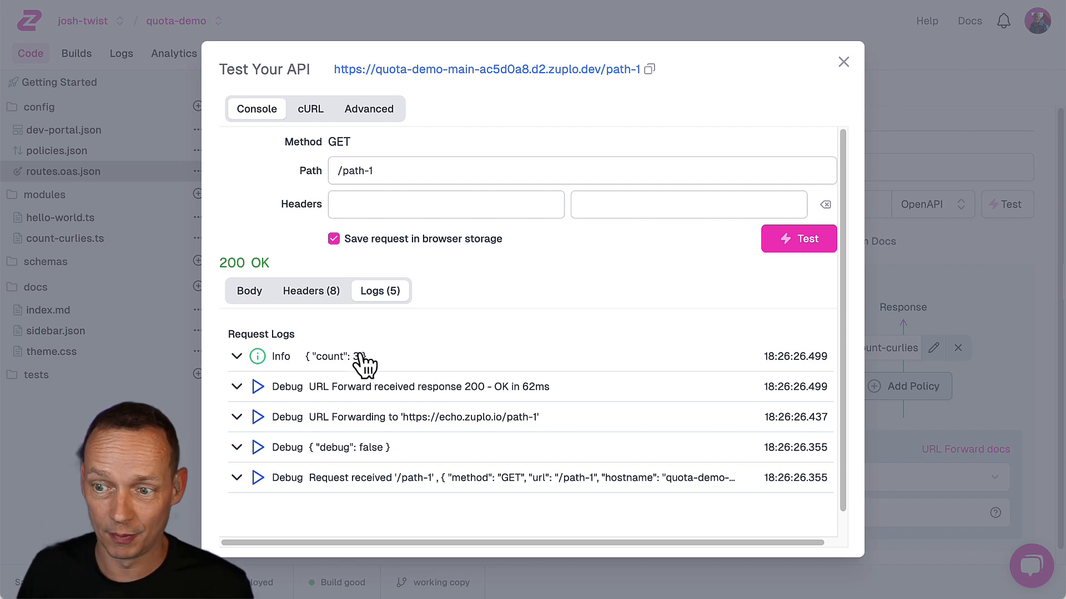
left_click(843, 62)
Step: Lower the curlyBraces allowance in the quota-inbound policy's configuration and save the change
left_click(674, 348)
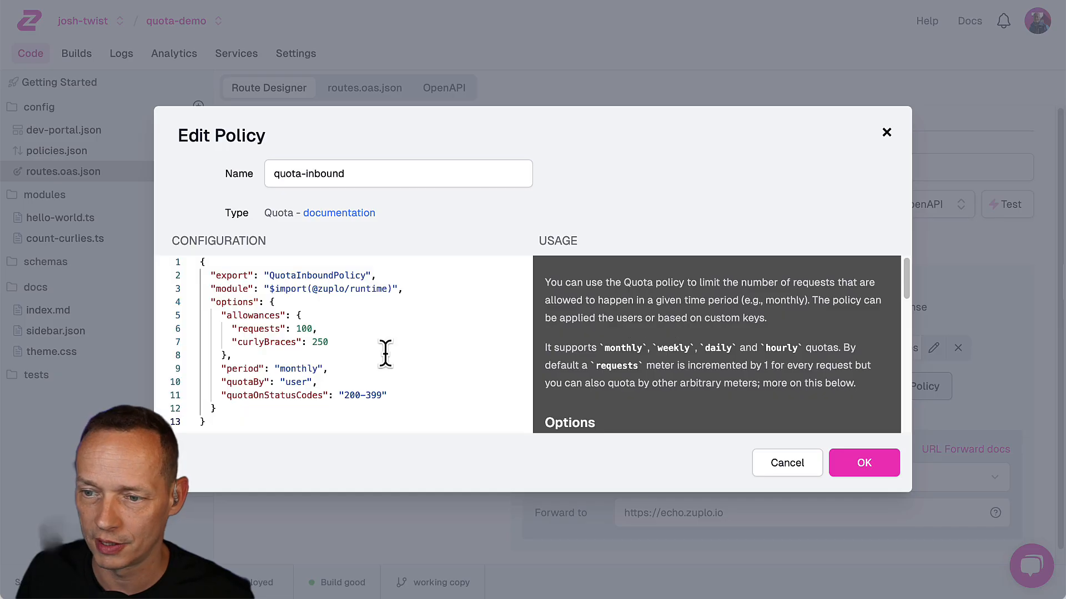
double_click(320, 341)
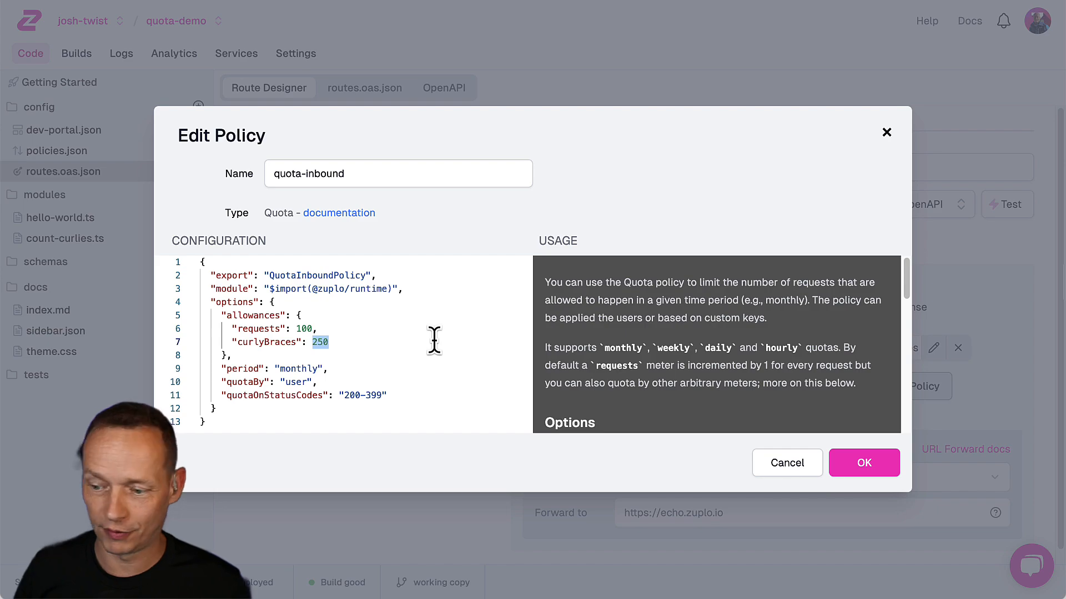
left_click(864, 463)
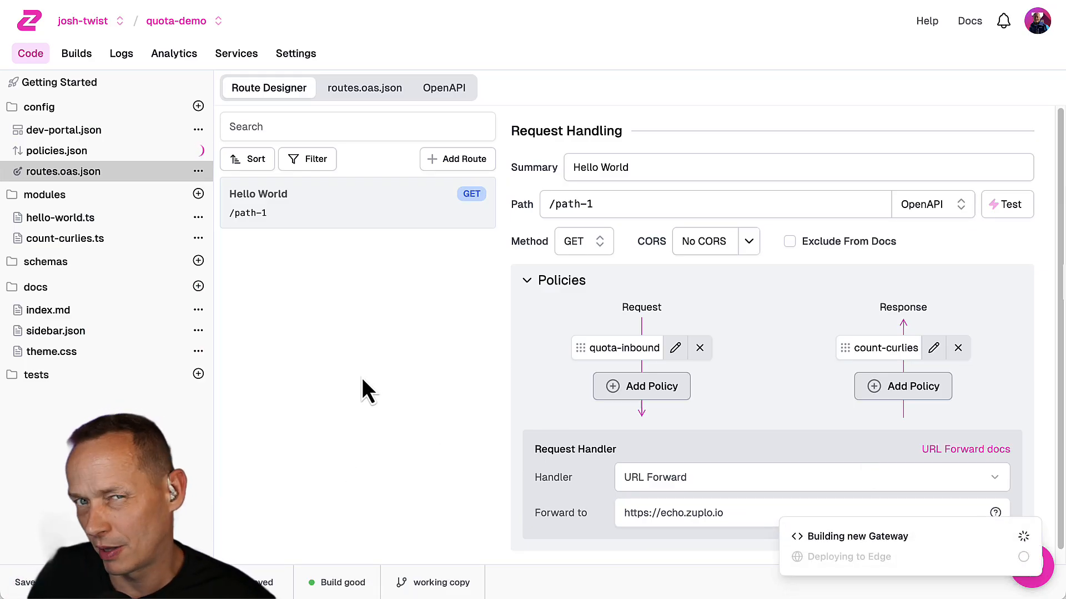
Step: Send repeated test requests to /path-1 and examine the response detail for the curlyBraces quota
left_click(1011, 206)
left_click(805, 237)
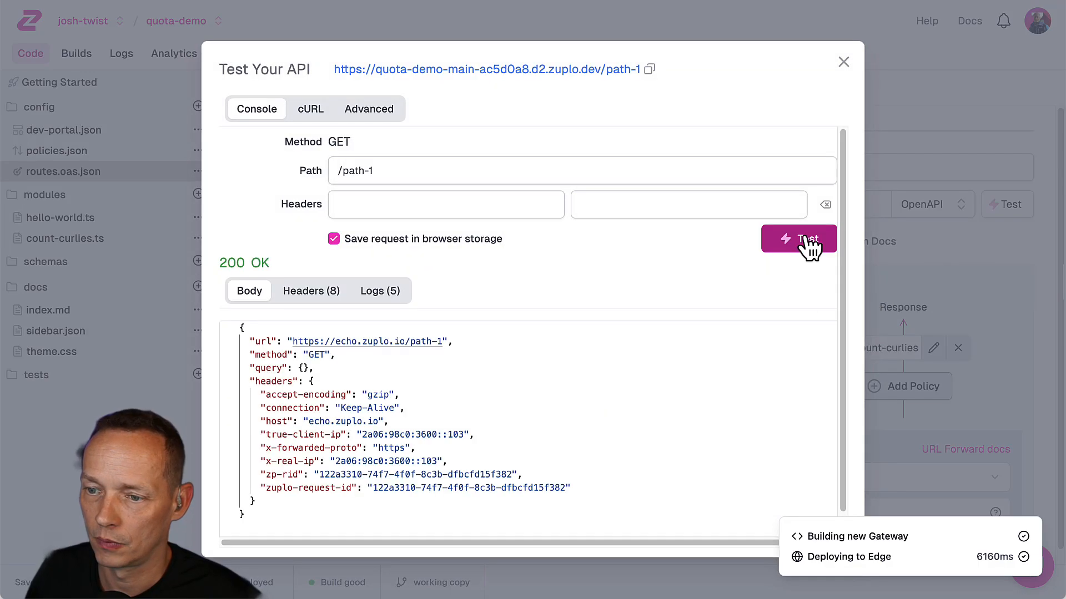
left_click(807, 242)
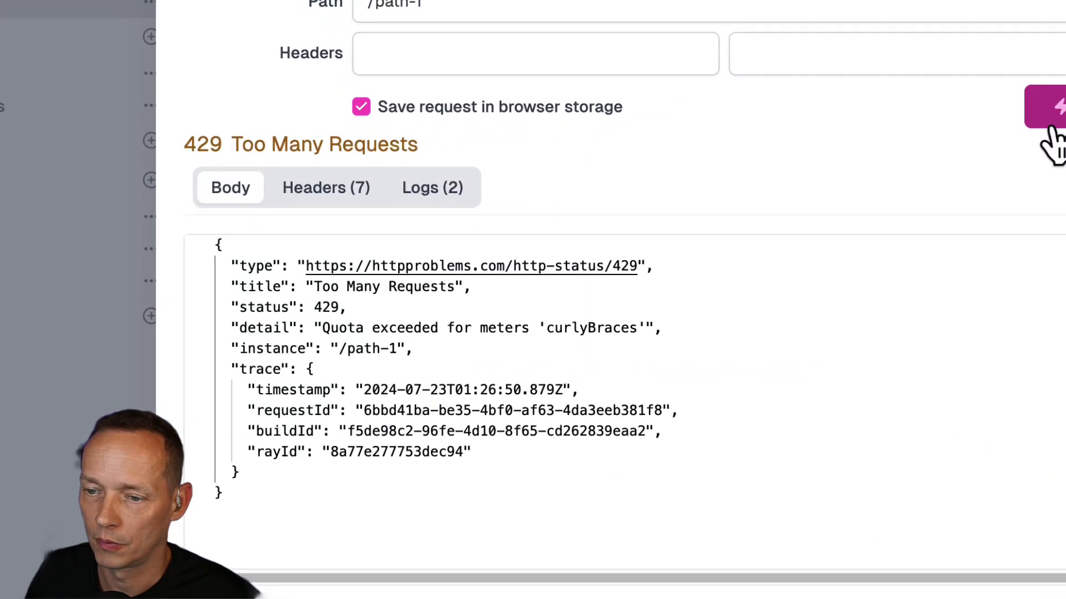
double_click(572, 327)
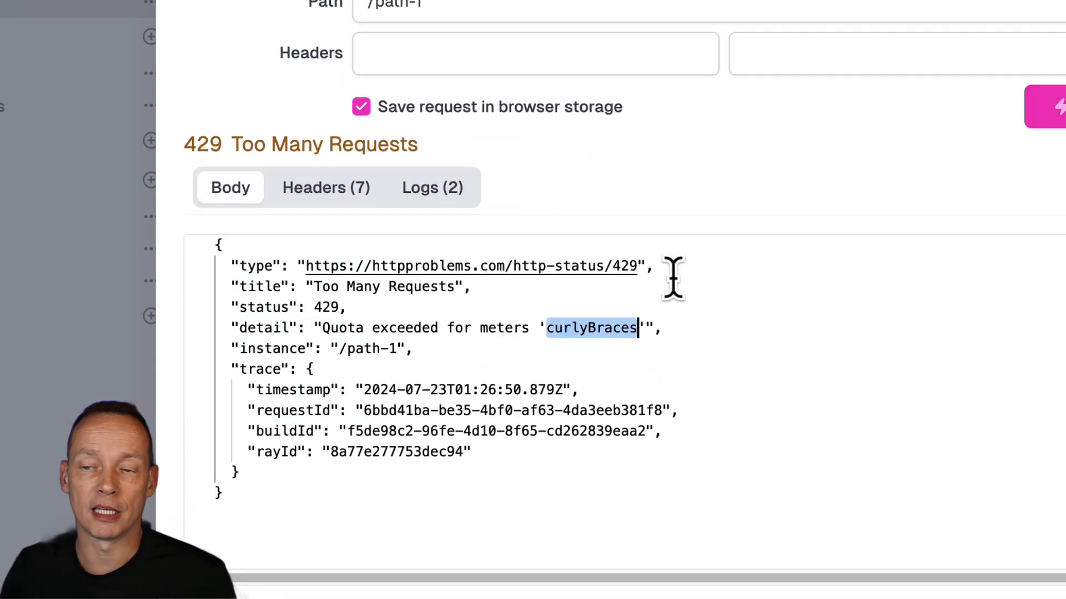